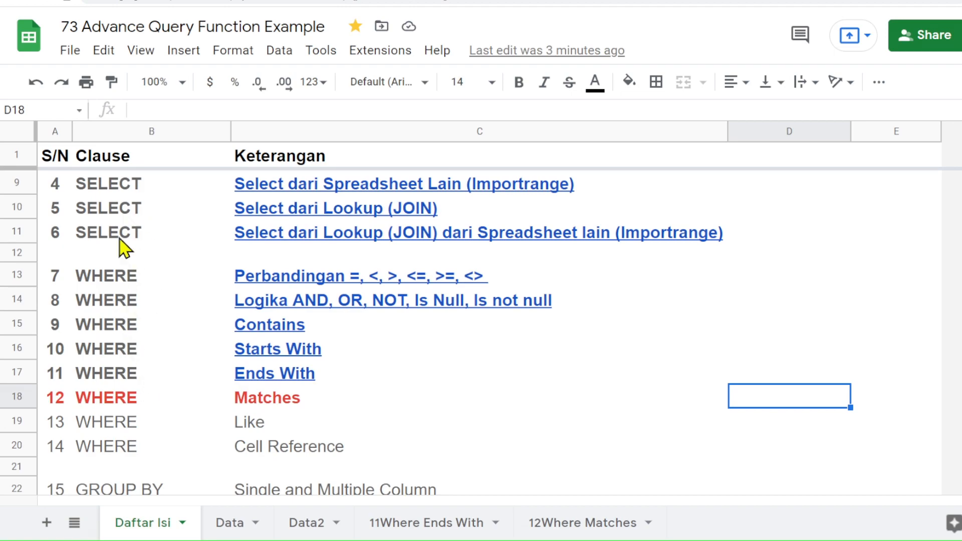
Step: Review the WHERE topics in the Daftar Isi sheet, especially number 12, Matches, and view the 12Where Matches sheet
mouse_move(287, 311)
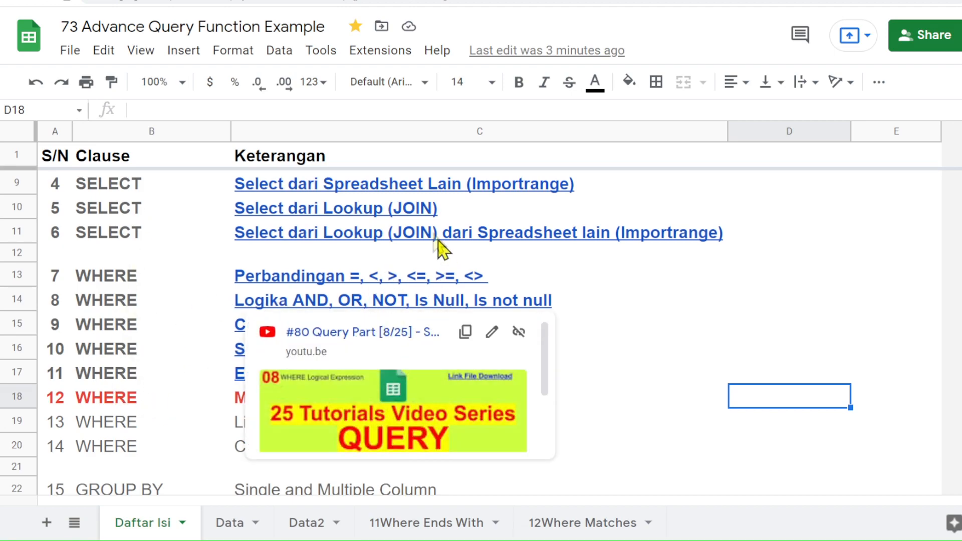
click(716, 377)
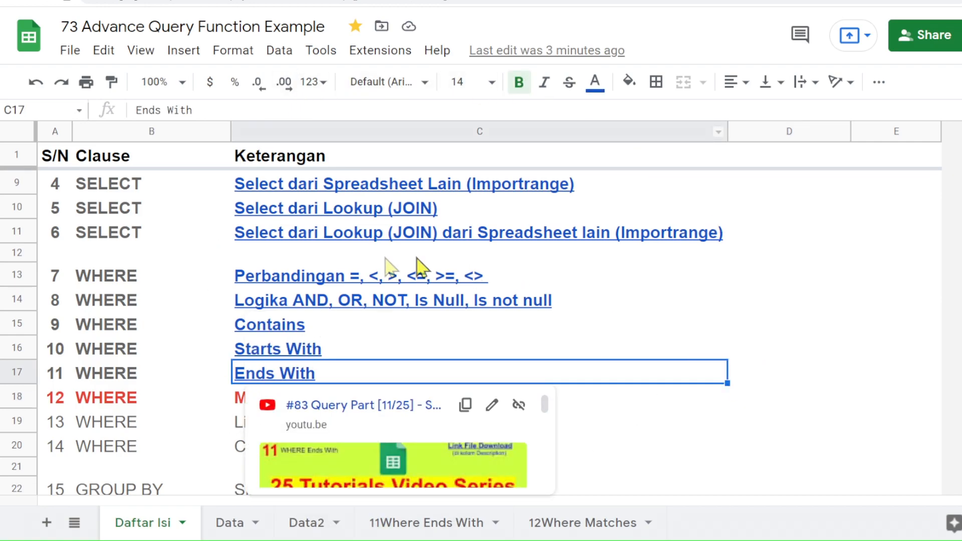
click(149, 406)
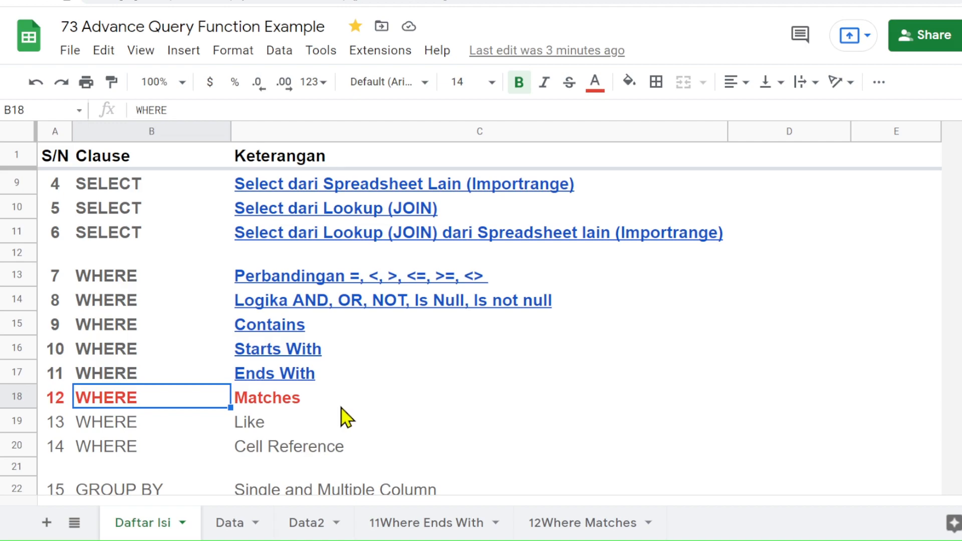
scroll(343, 416, down, 1)
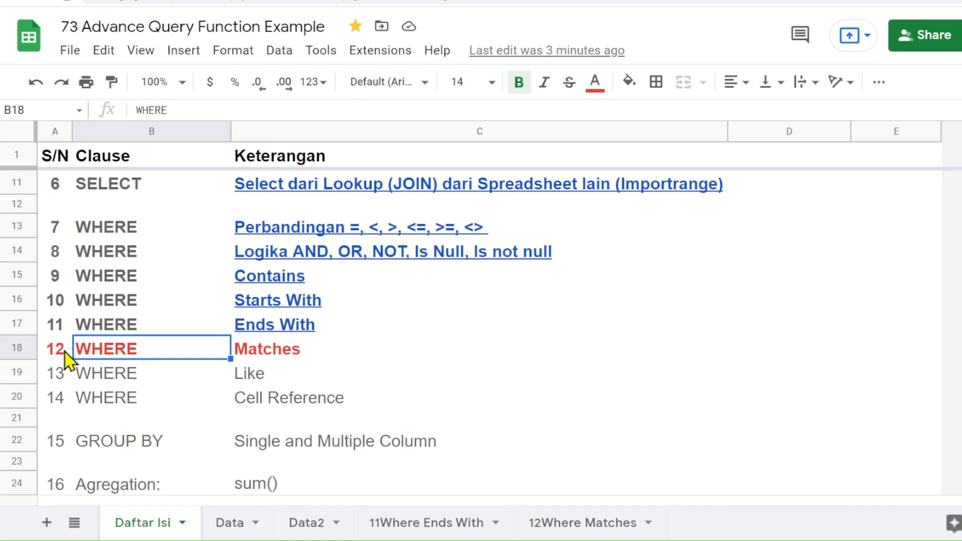
mouse_move(292, 334)
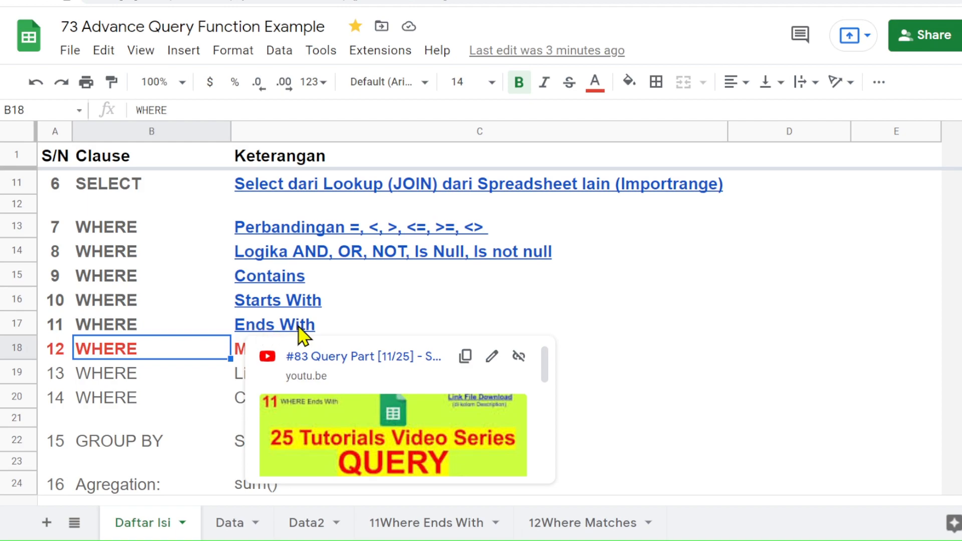
click(646, 376)
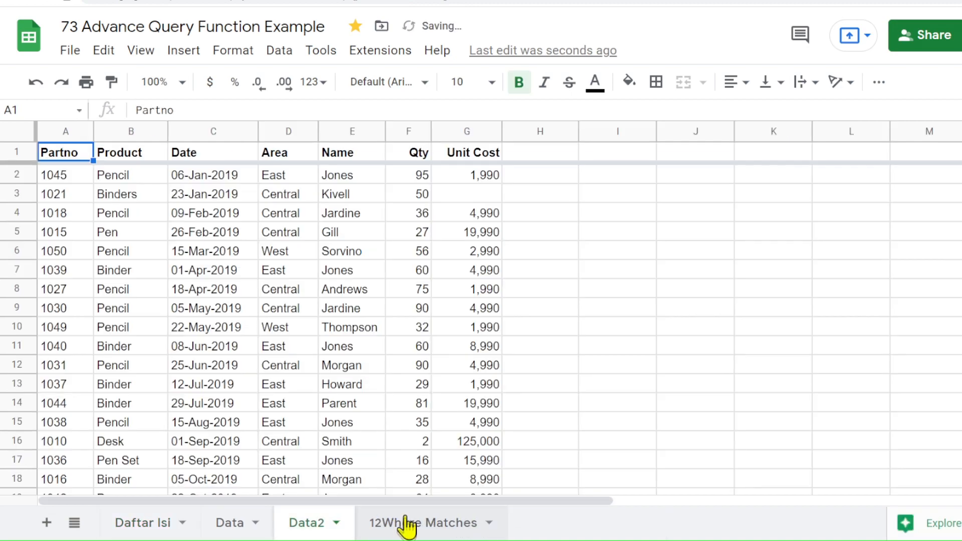
click(403, 523)
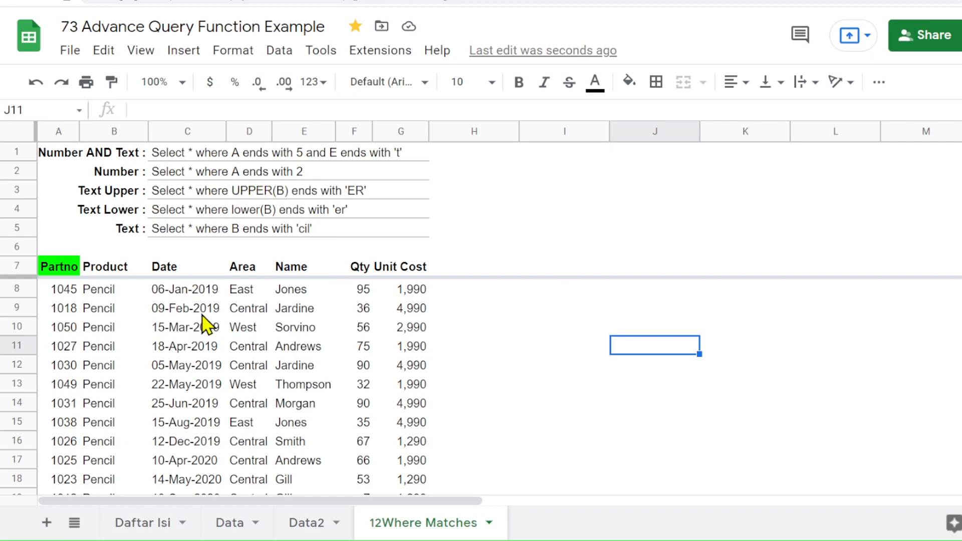
click(145, 525)
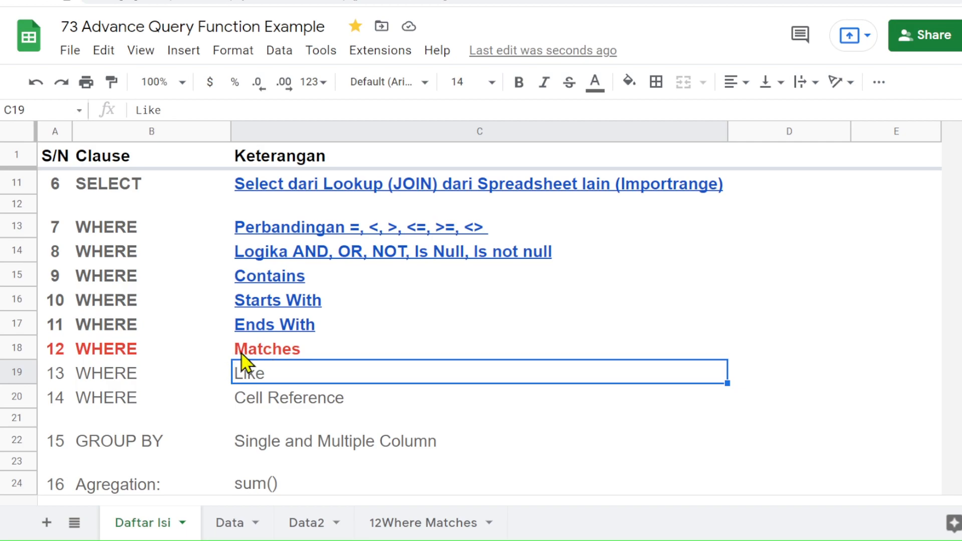
click(201, 352)
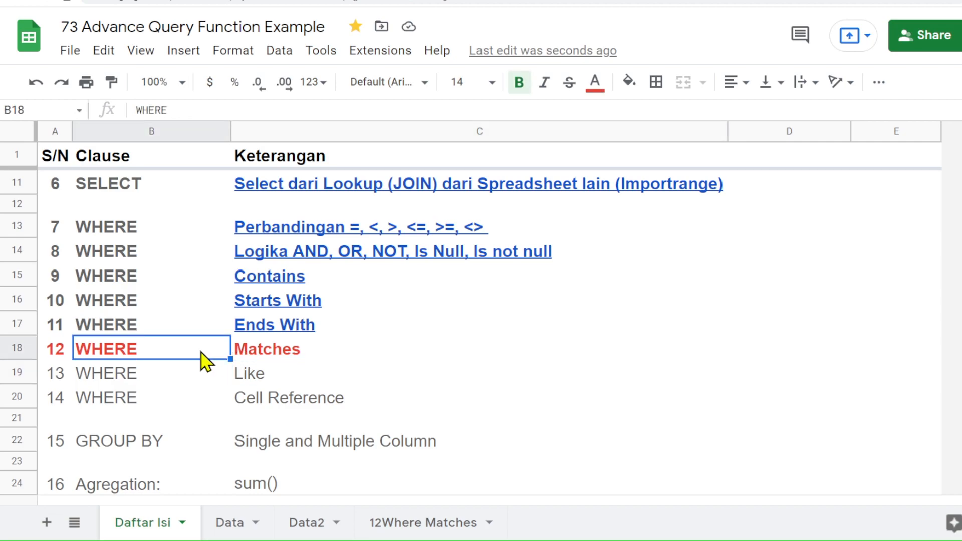
click(419, 525)
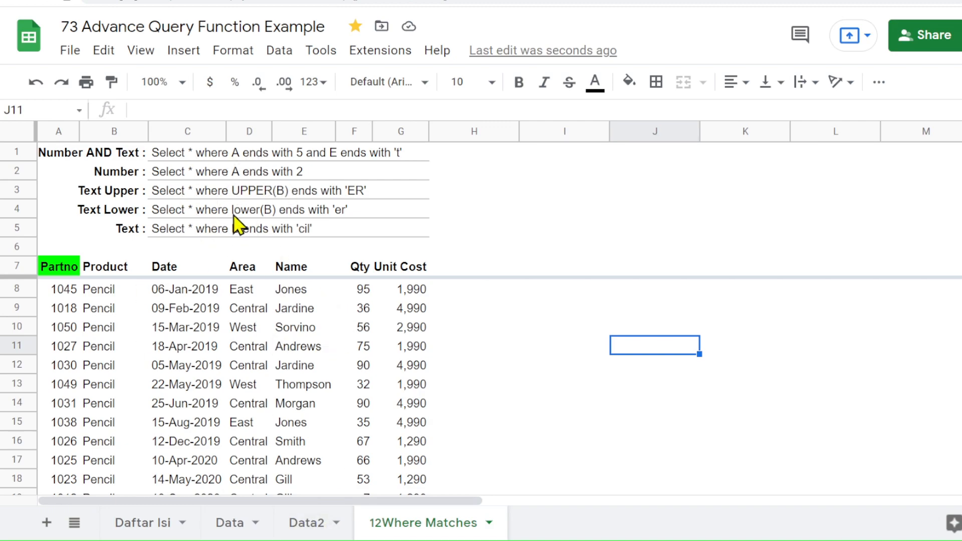
Step: Inspect the QUERY formula in A7, and replace "ends with" by "matches" in the Text query in C5
click(168, 232)
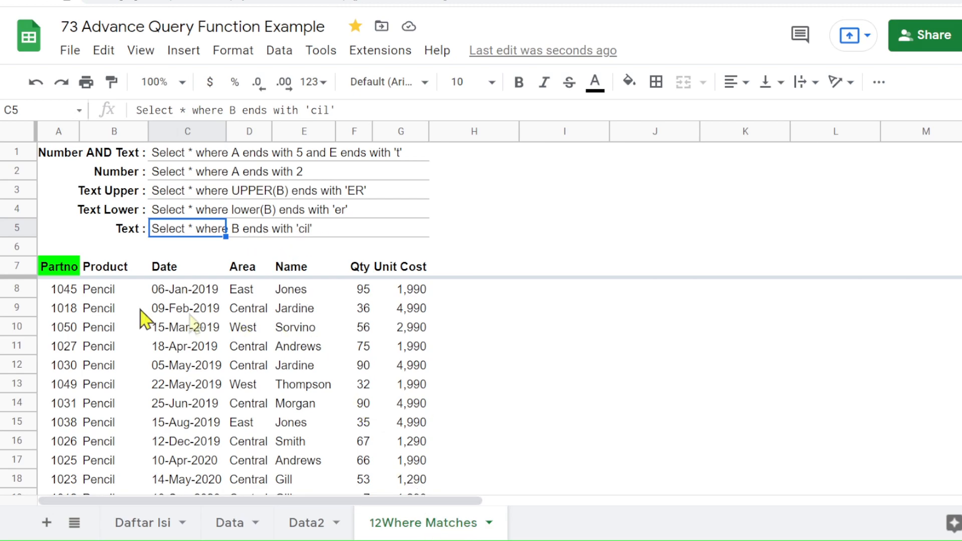
click(54, 274)
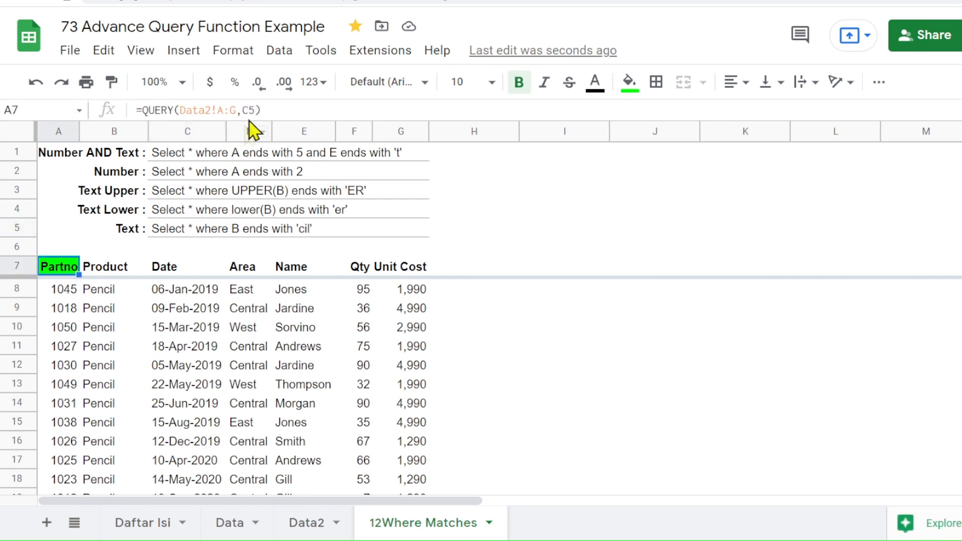
double_click(57, 266)
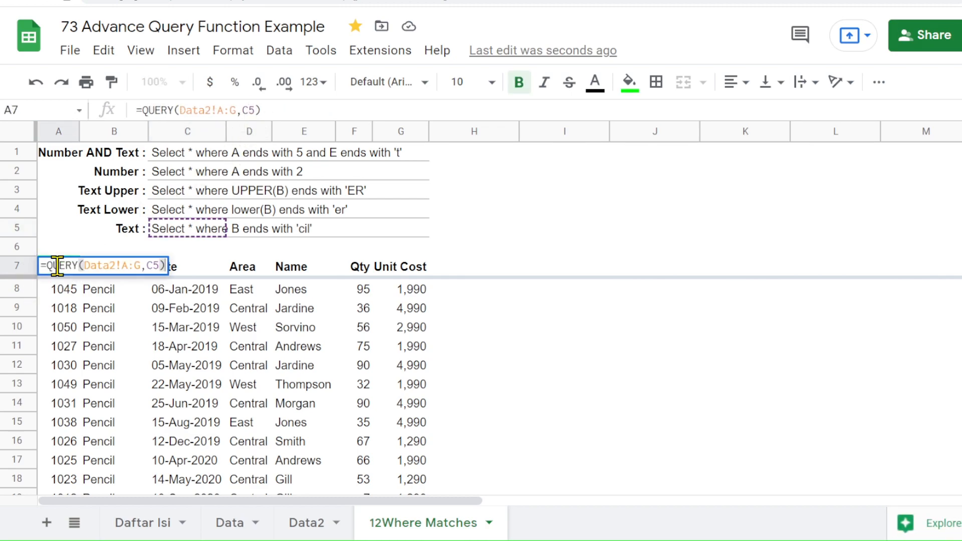
key(Escape)
click(170, 229)
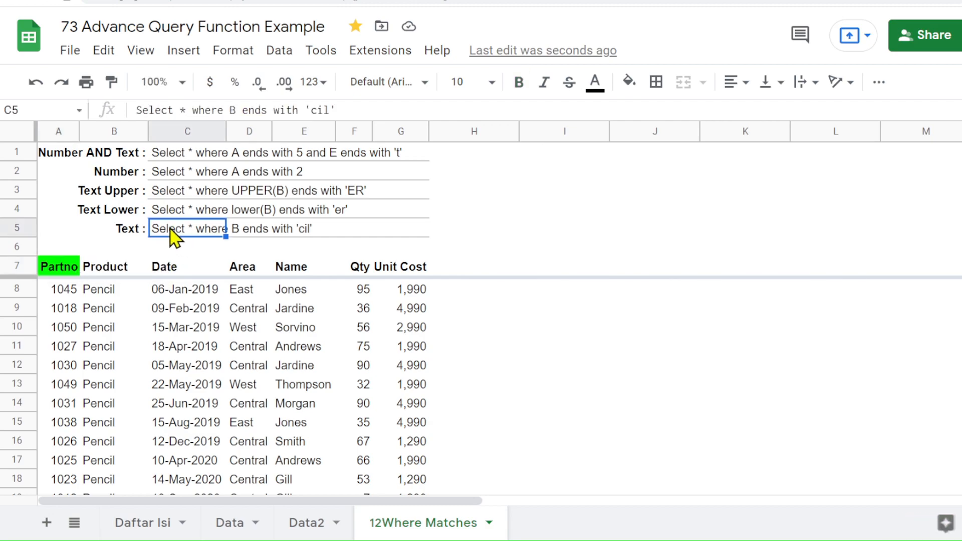
drag(241, 111, 298, 111)
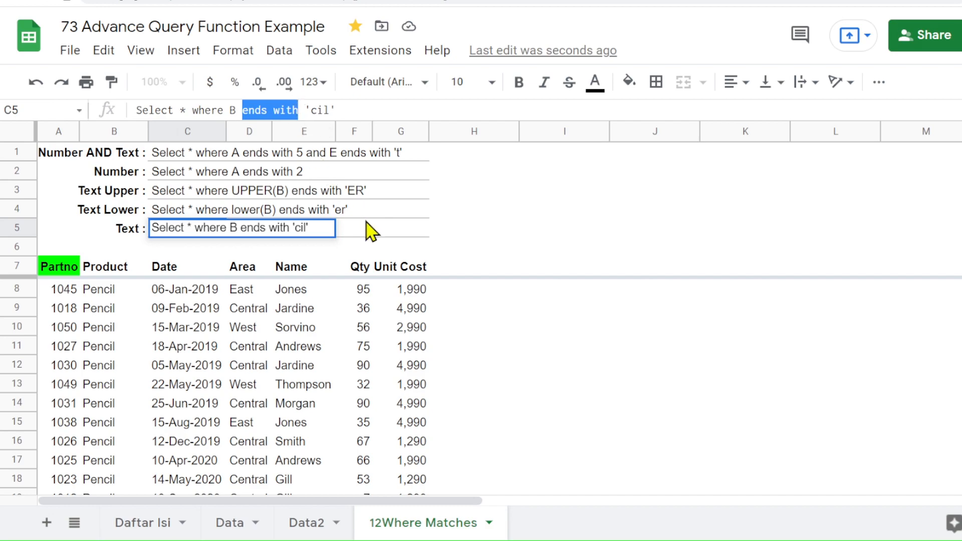
text(matches)
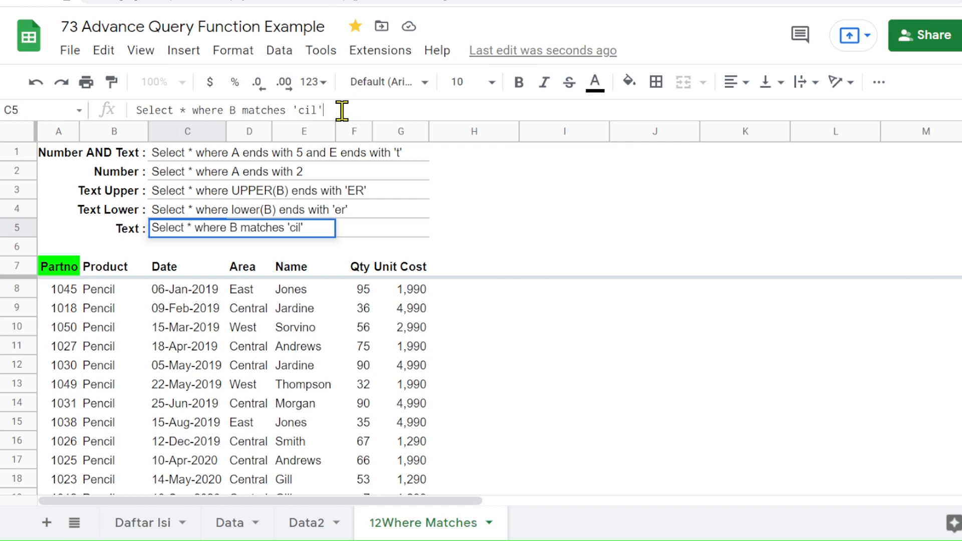
key(Return)
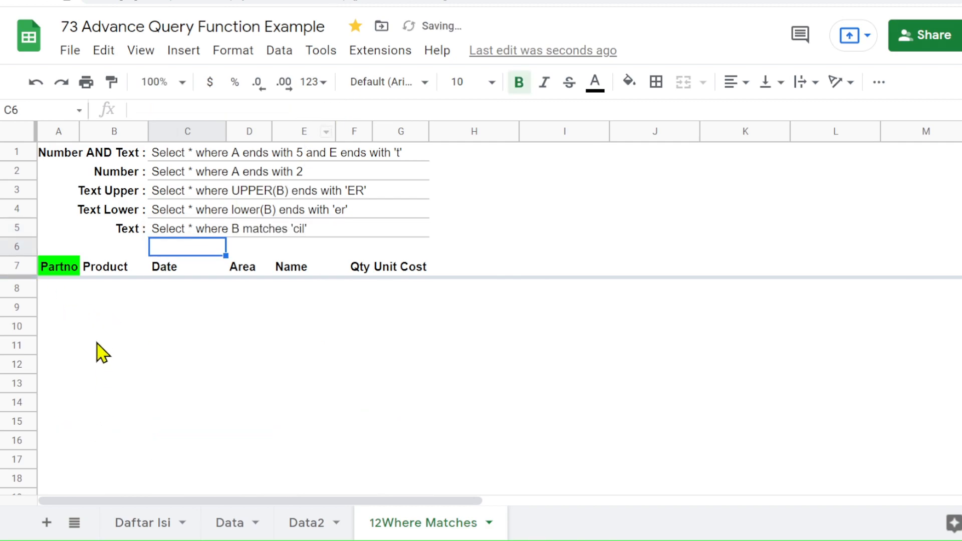
Step: Extend the match text of the query in C5 to 'pencil'
click(180, 231)
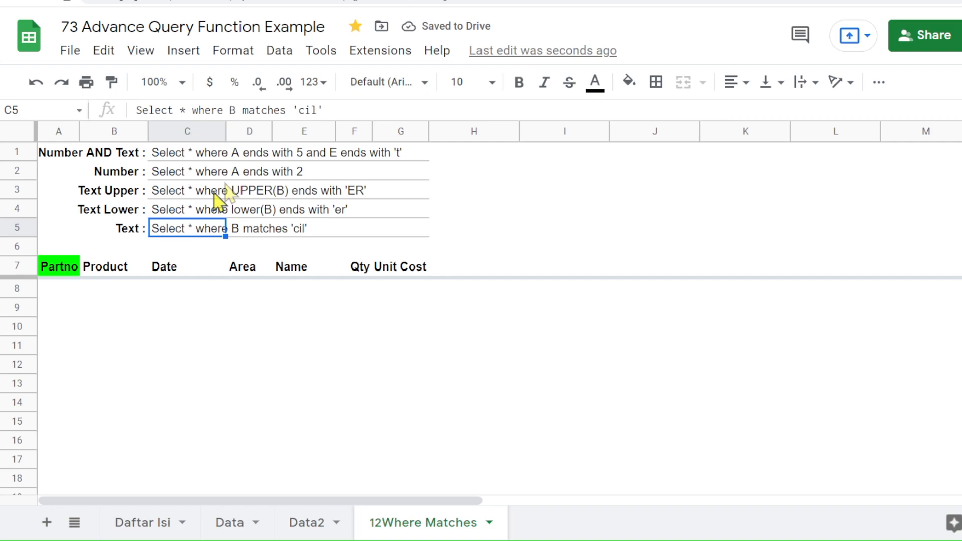
click(297, 110)
text(p)
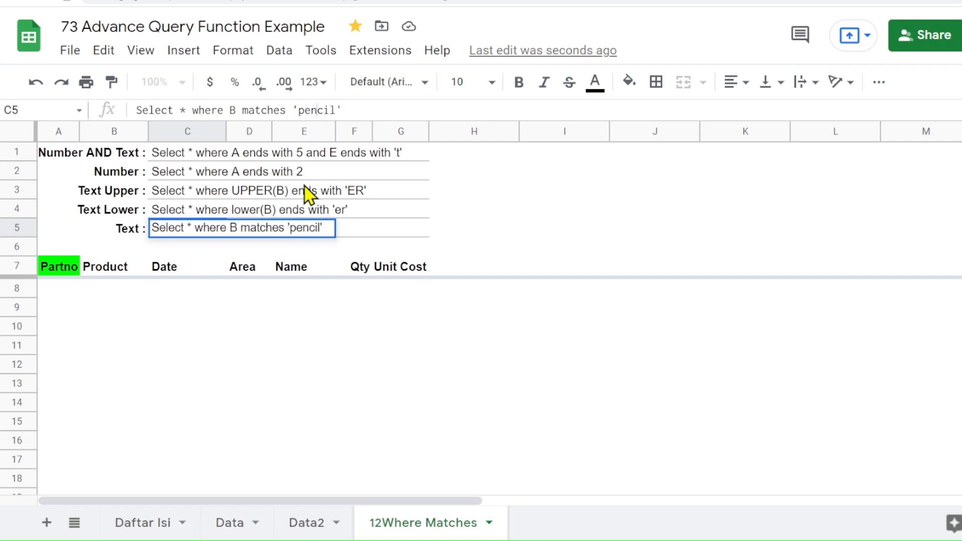
text(en)
key(Return)
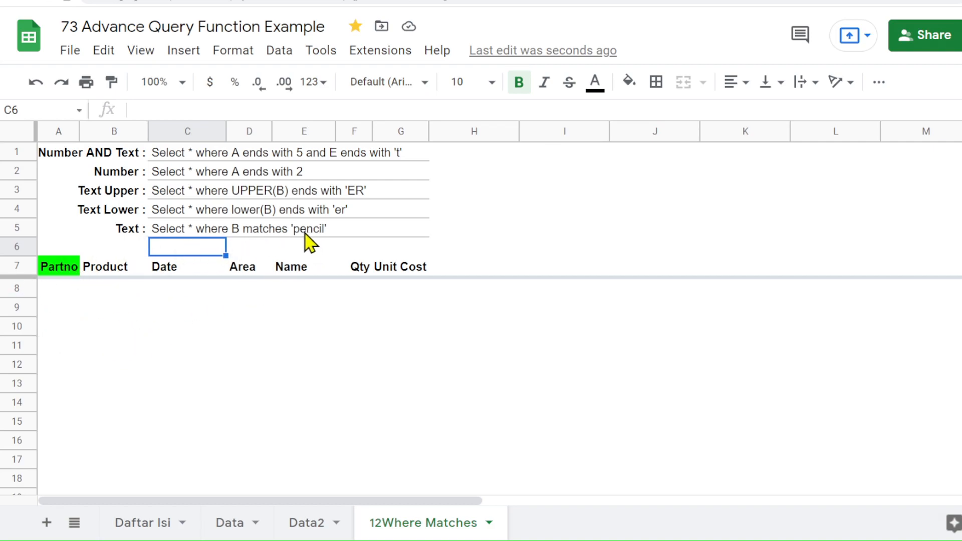
Step: Check how the products are spelled in the Data2 sheet and capitalize the match text in C5 of 12Where Matches to 'Pencil'
click(239, 232)
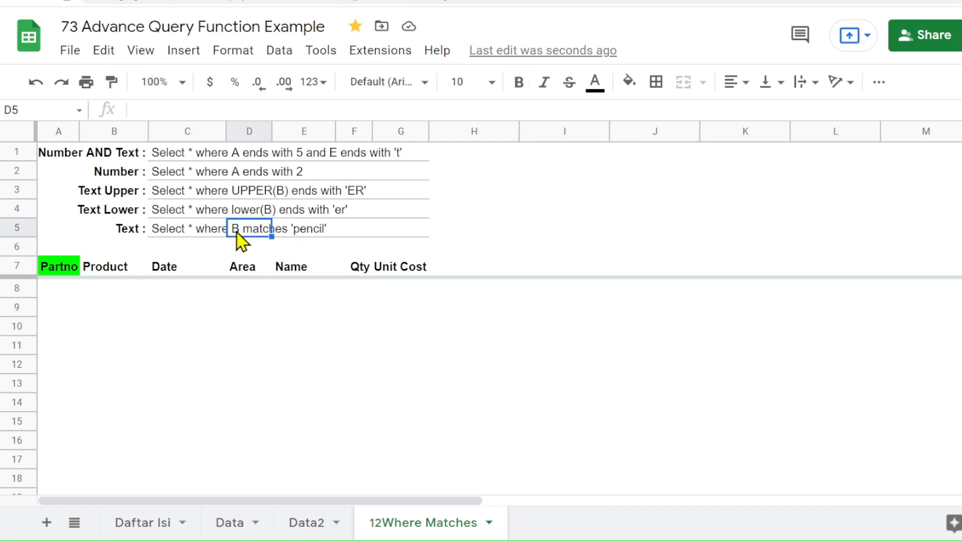
click(306, 524)
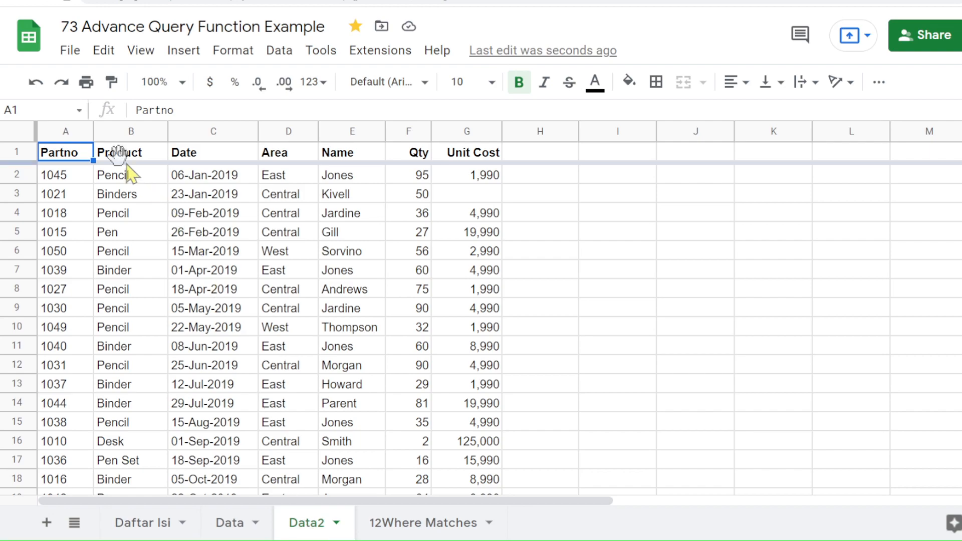
click(112, 215)
scroll(118, 250, down, 1)
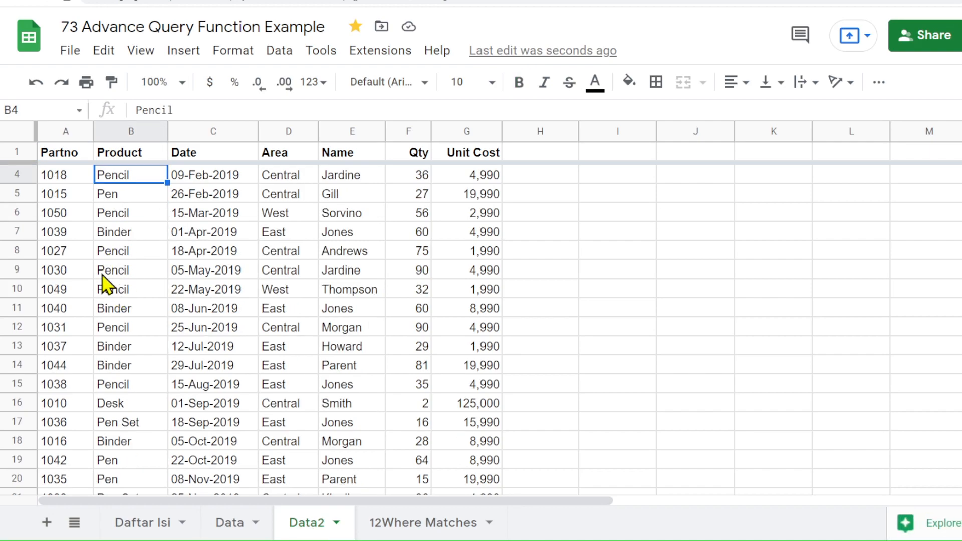
click(420, 523)
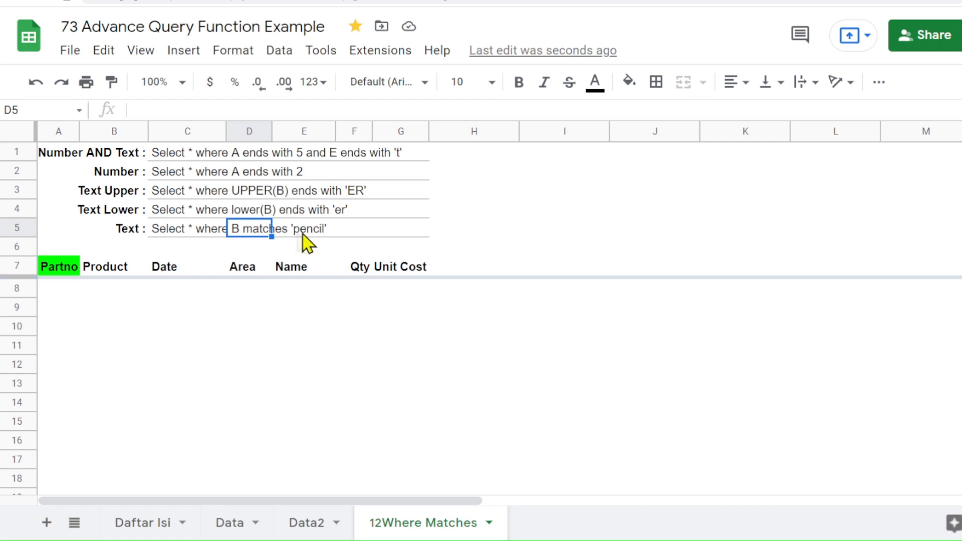
click(158, 234)
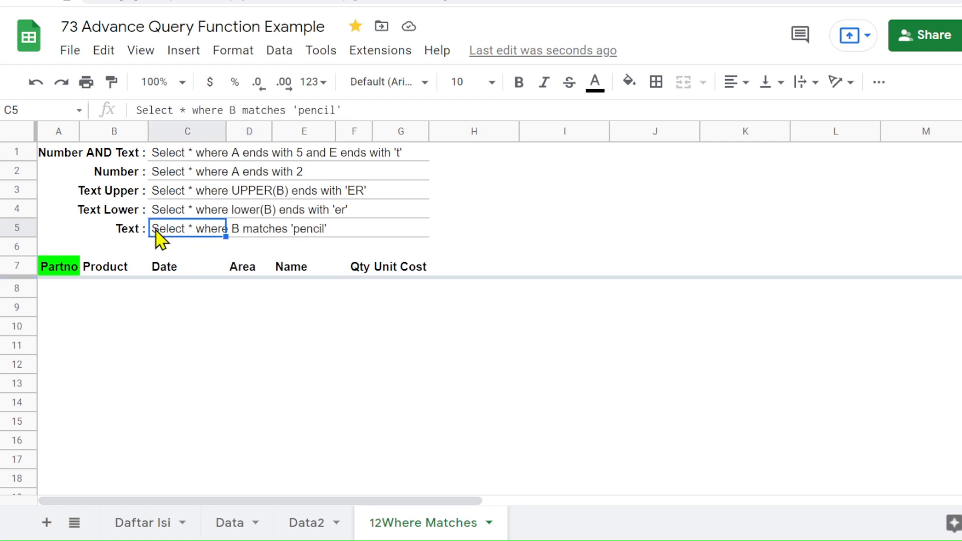
click(302, 109)
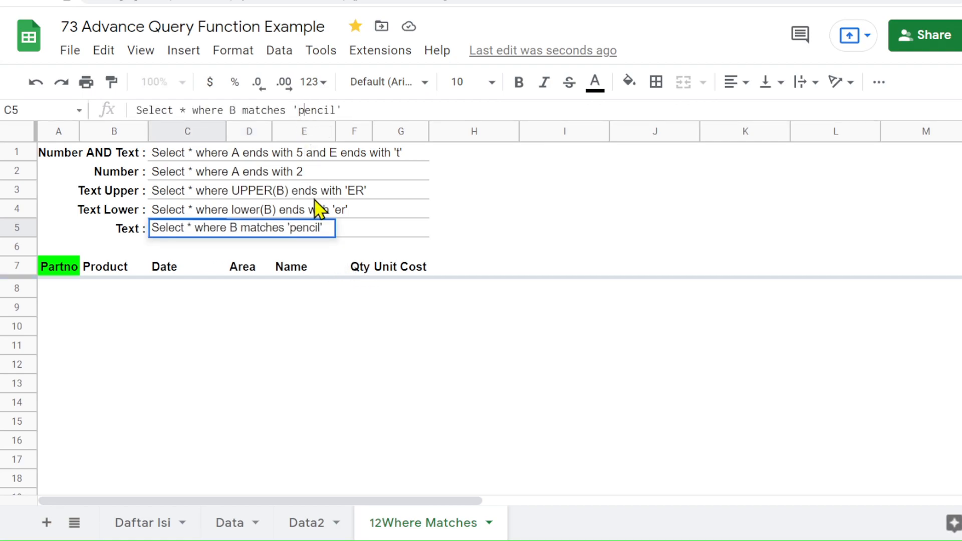
text(P)
key(Return)
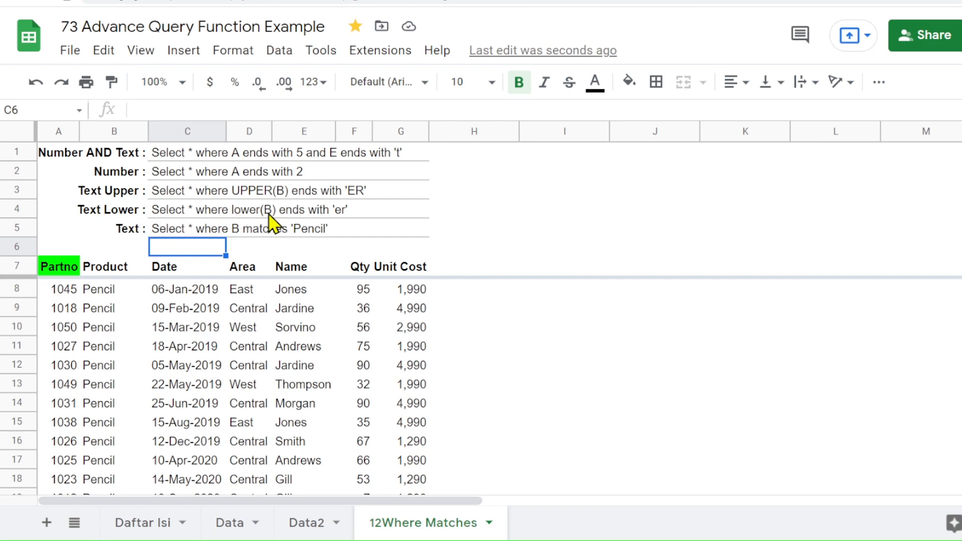
Step: Point the QUERY formula in A7 to the Text Lower query in cell C4
click(183, 213)
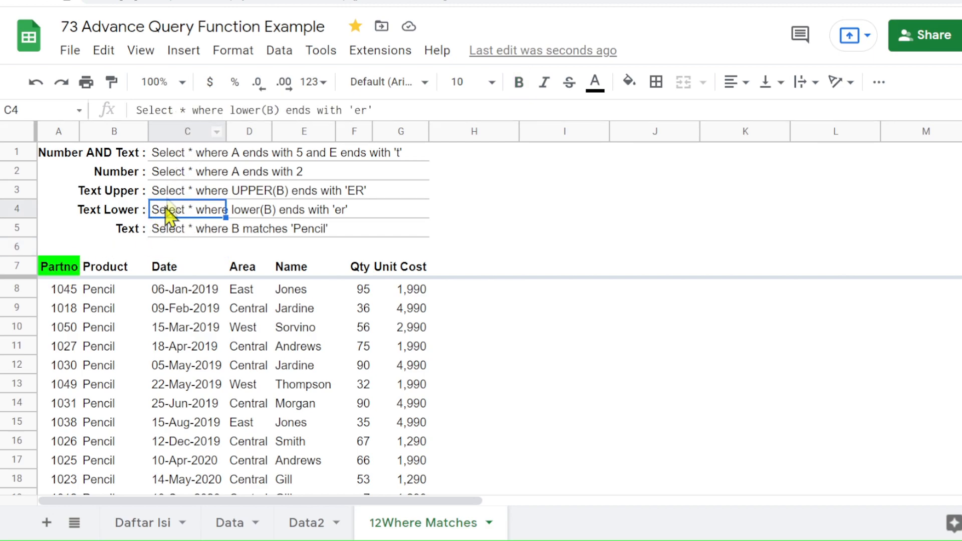
click(62, 264)
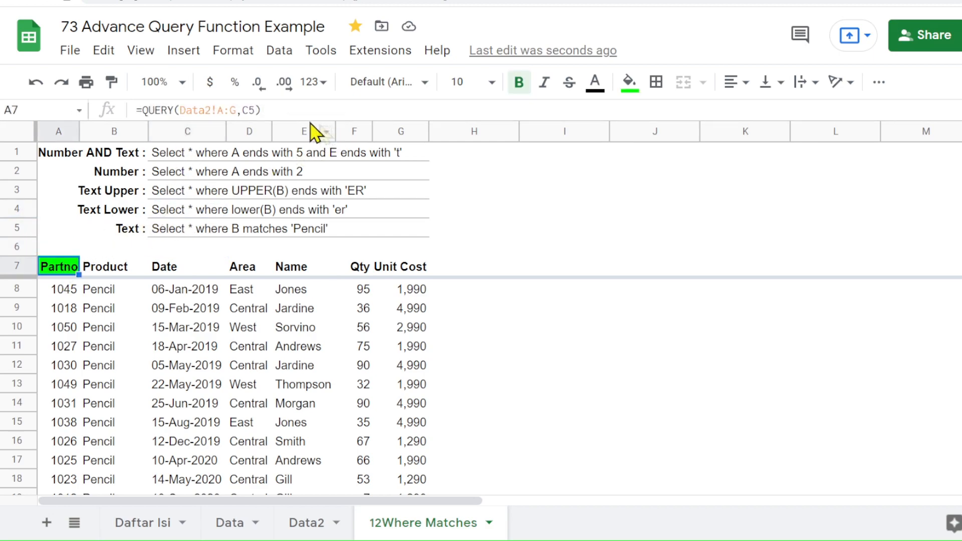
click(251, 110)
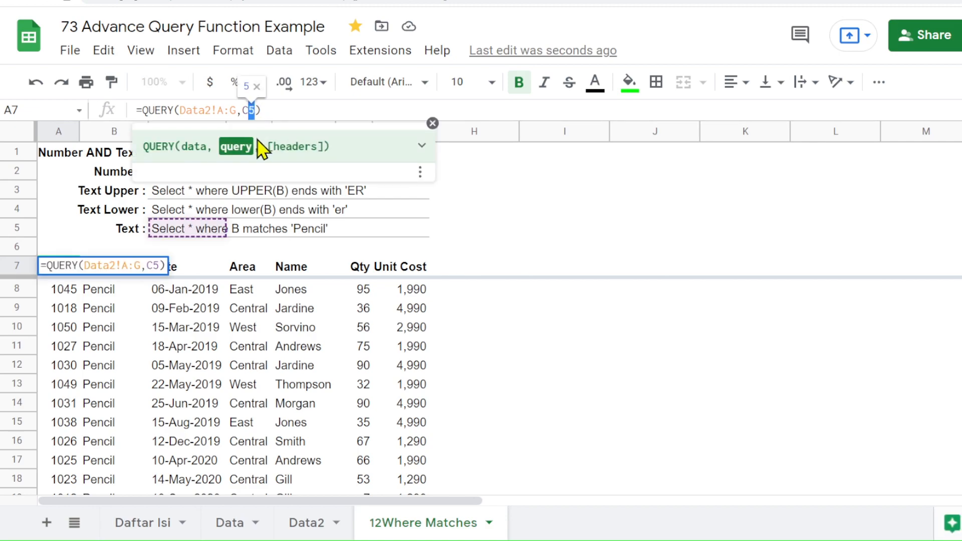
key(BackSpace)
text(4)
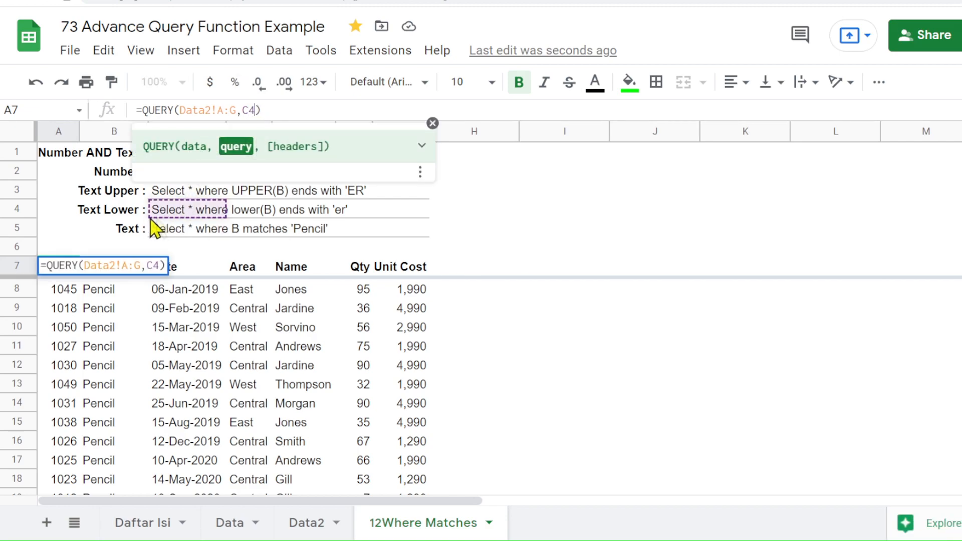
key(Return)
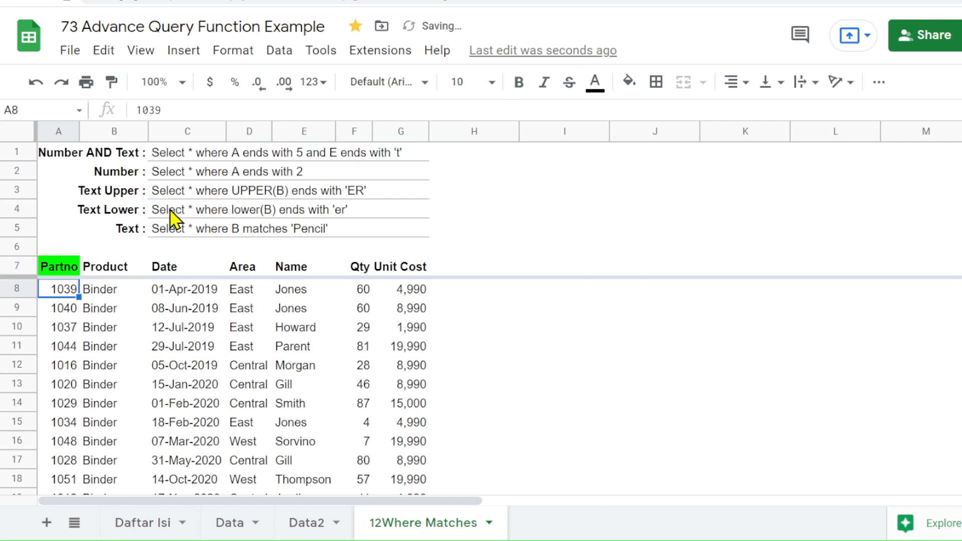
Step: Change the Text Lower query in C4 to "Select * where B matches 'binder'"
click(170, 218)
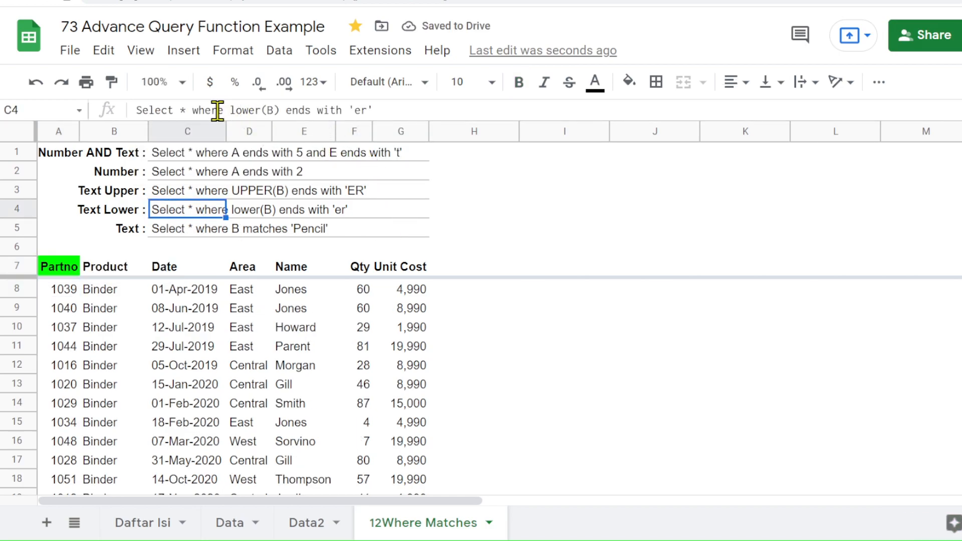
drag(230, 110, 342, 110)
text(B)
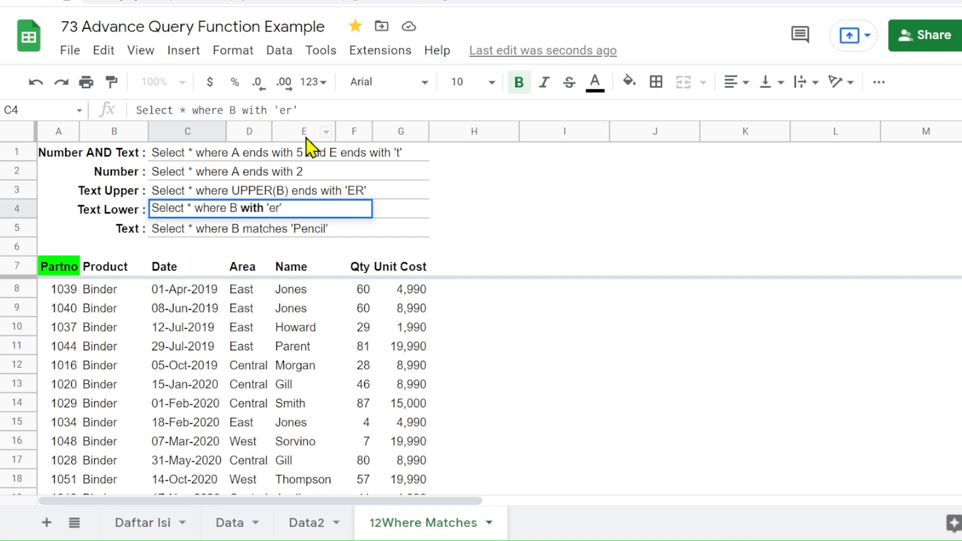
double_click(264, 110)
key(BackSpace)
text(matches)
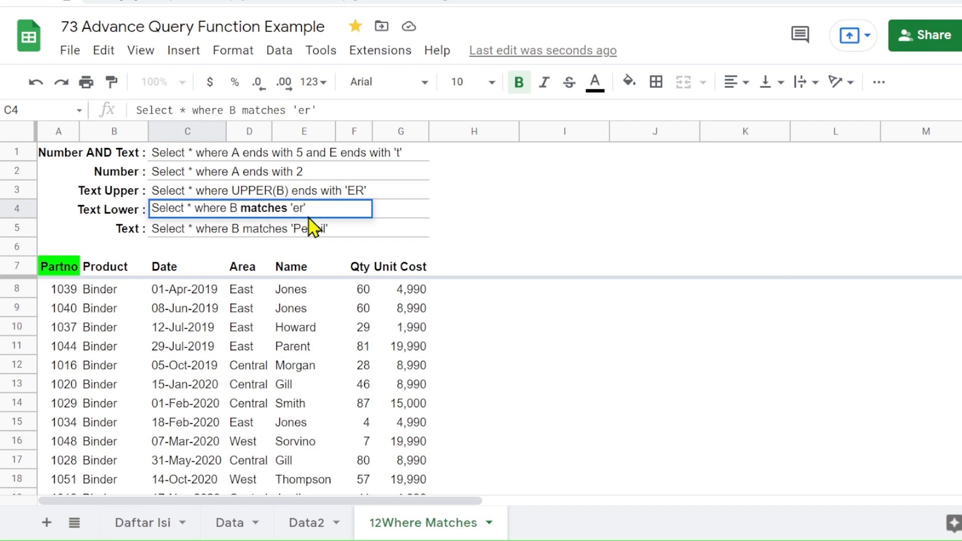
key(Right)
key(Right)
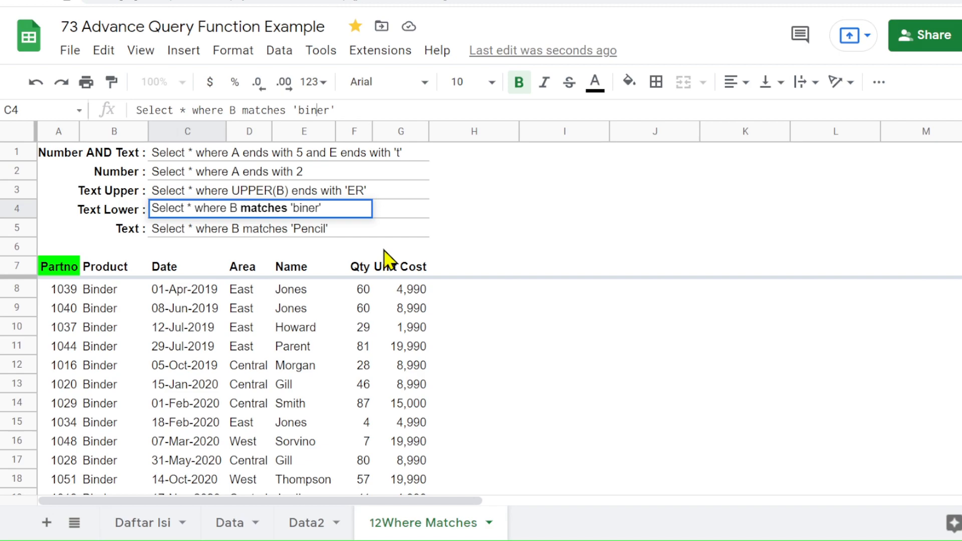
key(Return)
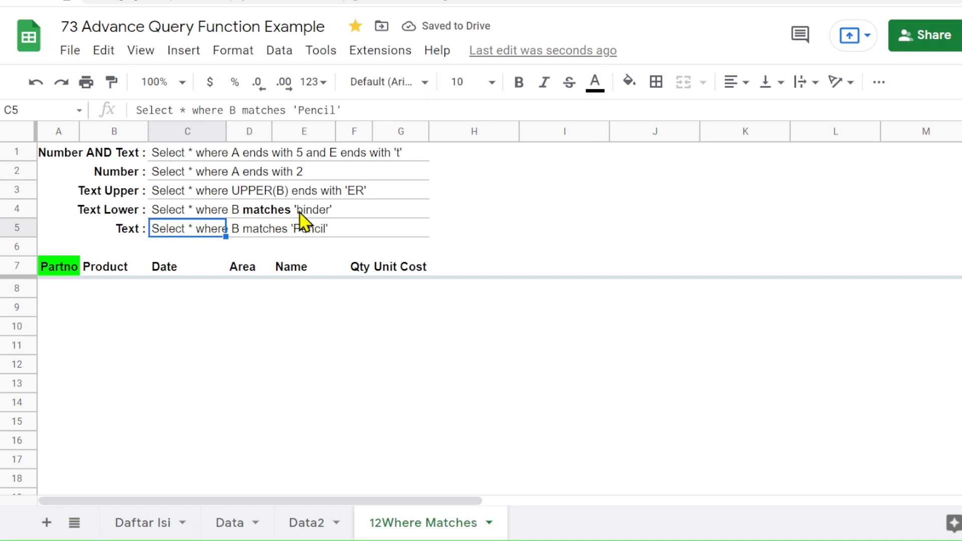
Step: Check the spelling of the products in the Data2 sheet and change the match text in C4 of 12Where Matches to '[Bb]inder'
click(302, 522)
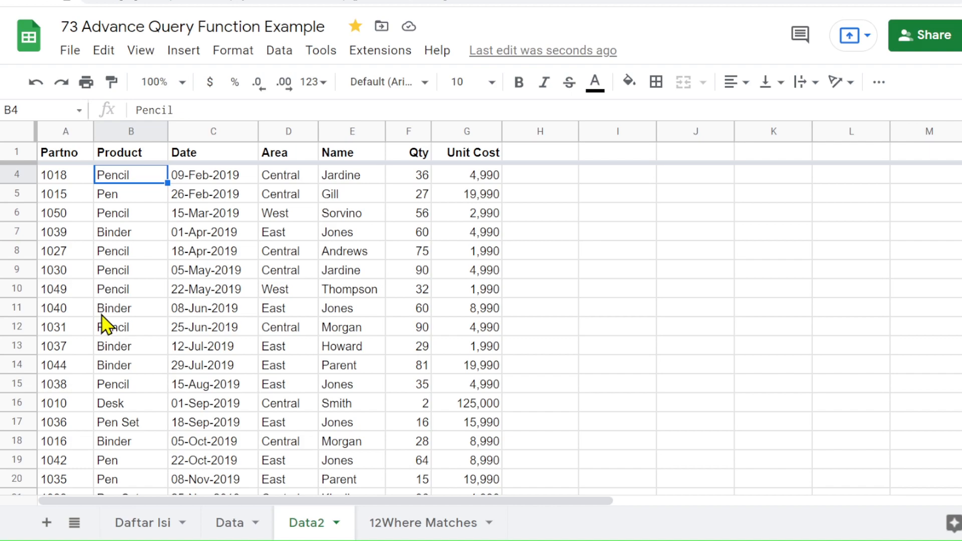
click(410, 523)
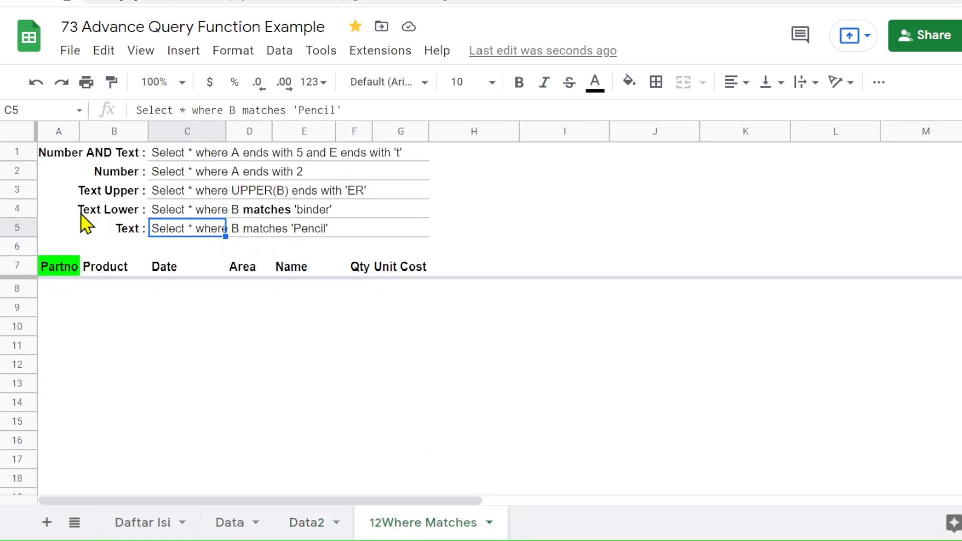
click(166, 211)
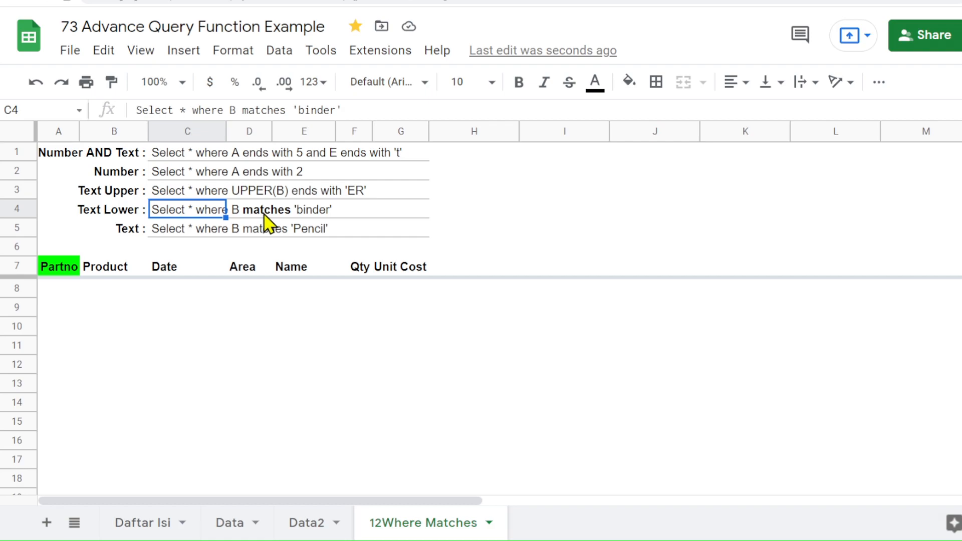
click(299, 111)
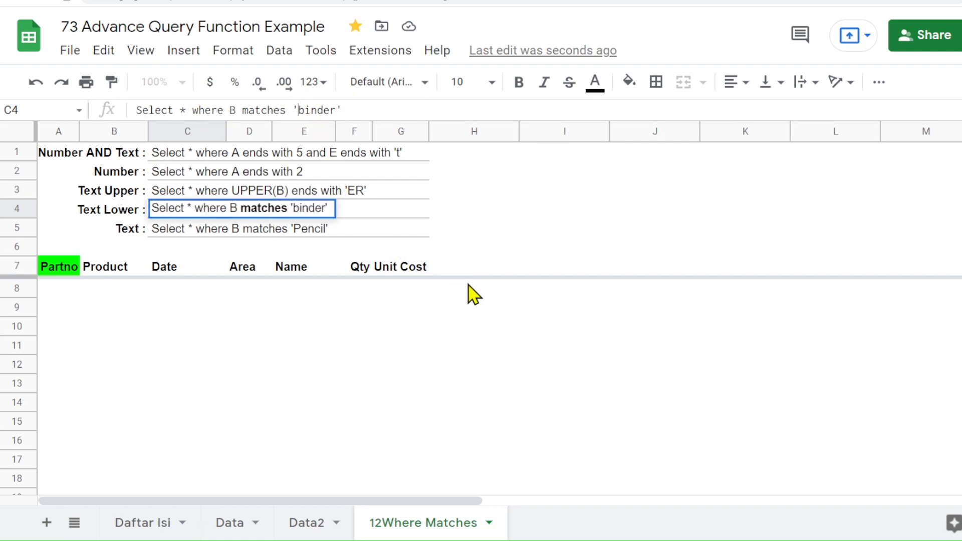
text([)
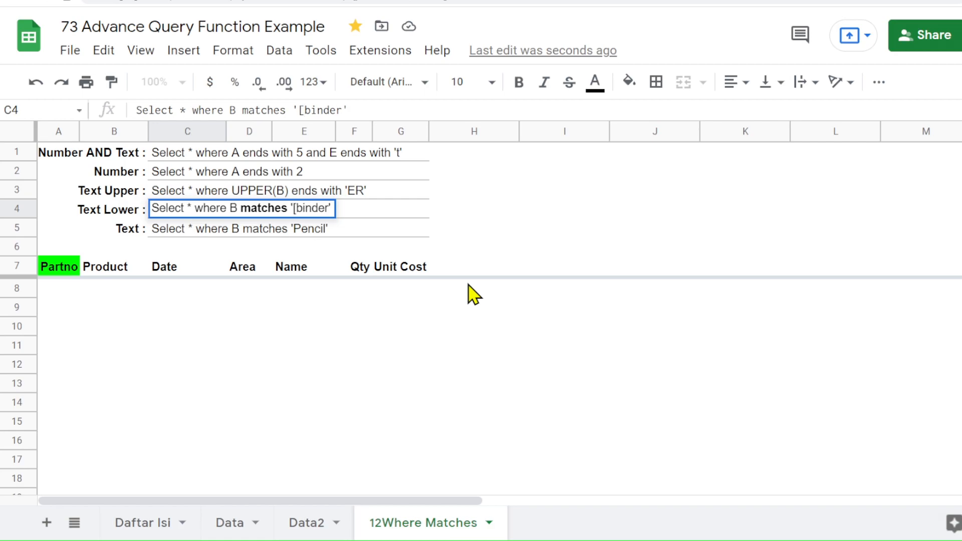
text(Bb])
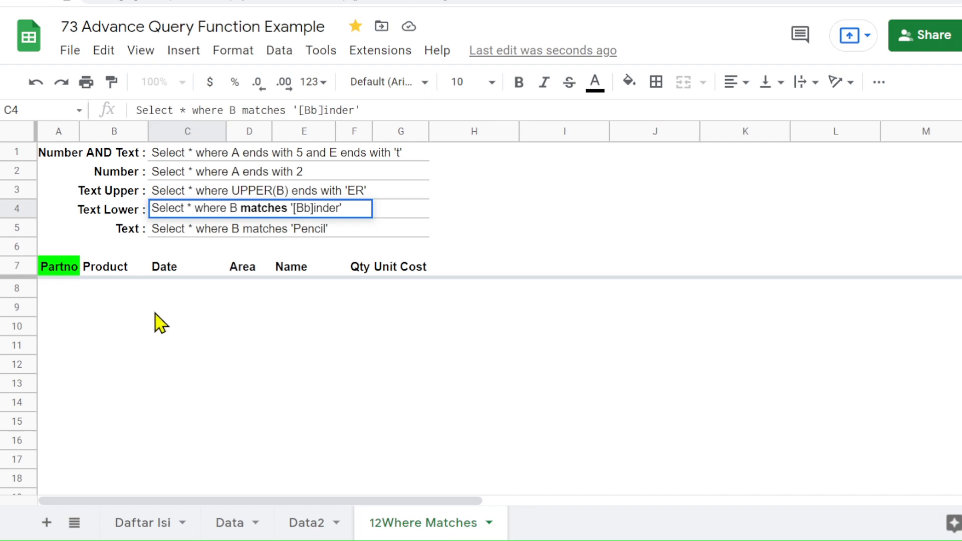
key(Return)
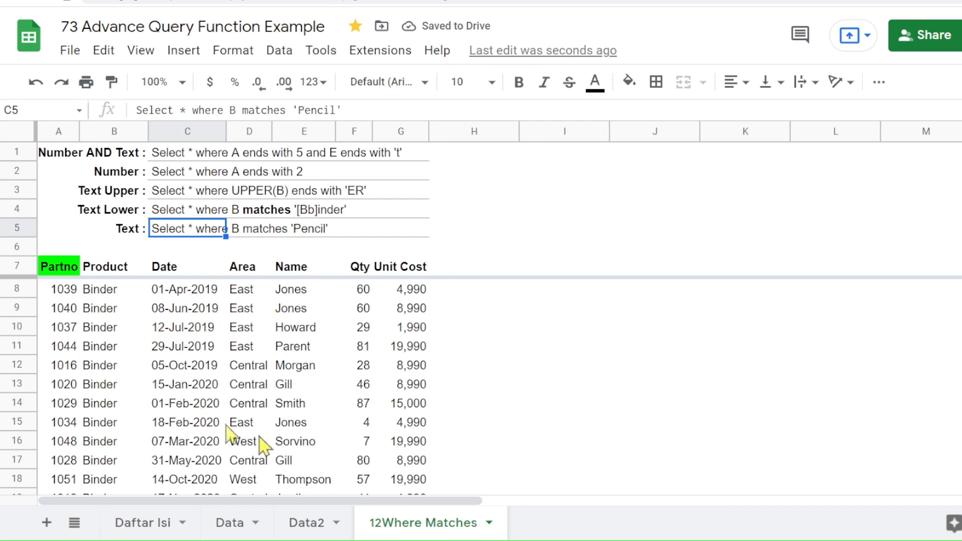
Step: Compare the query result with the products in Data2, and replace "Text Lower" by "Regex" in label B4 of 12Where Matches
click(318, 524)
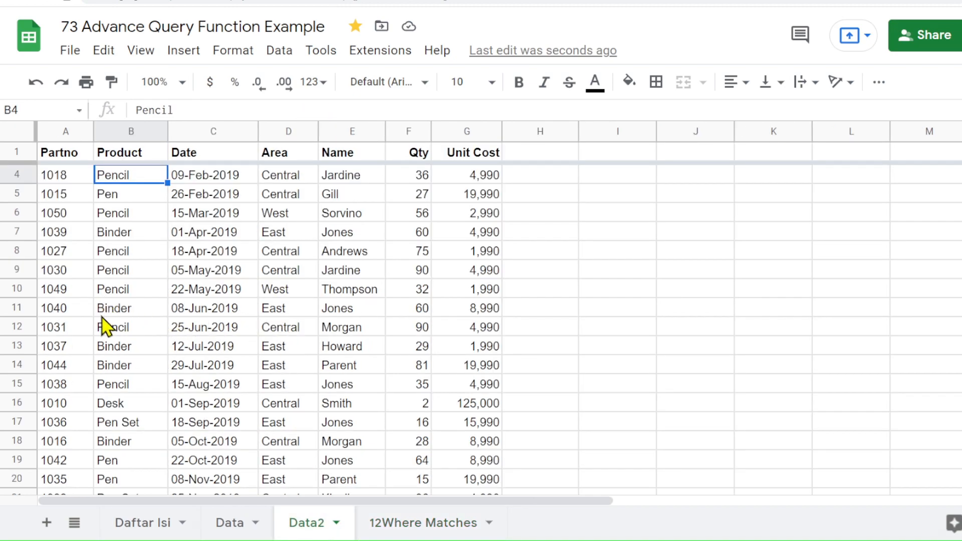
click(456, 523)
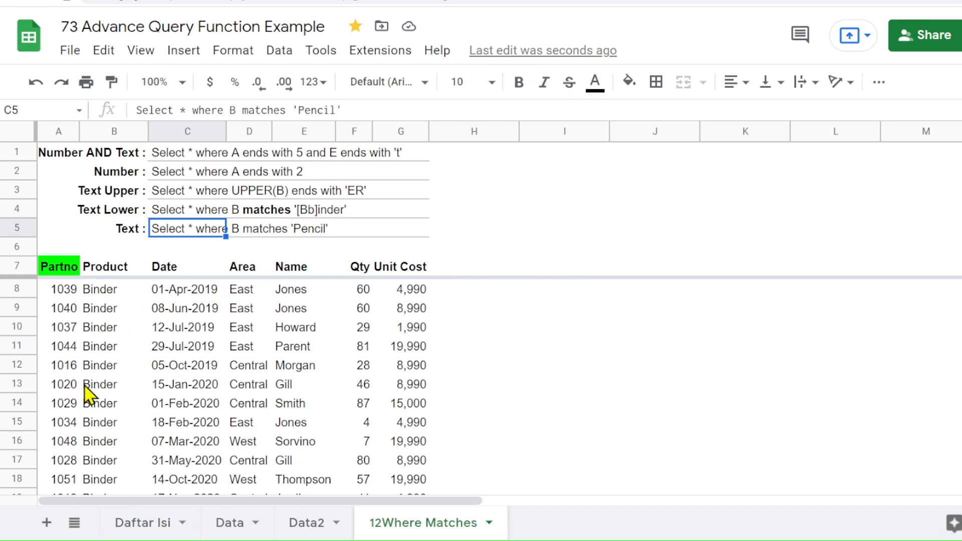
click(112, 210)
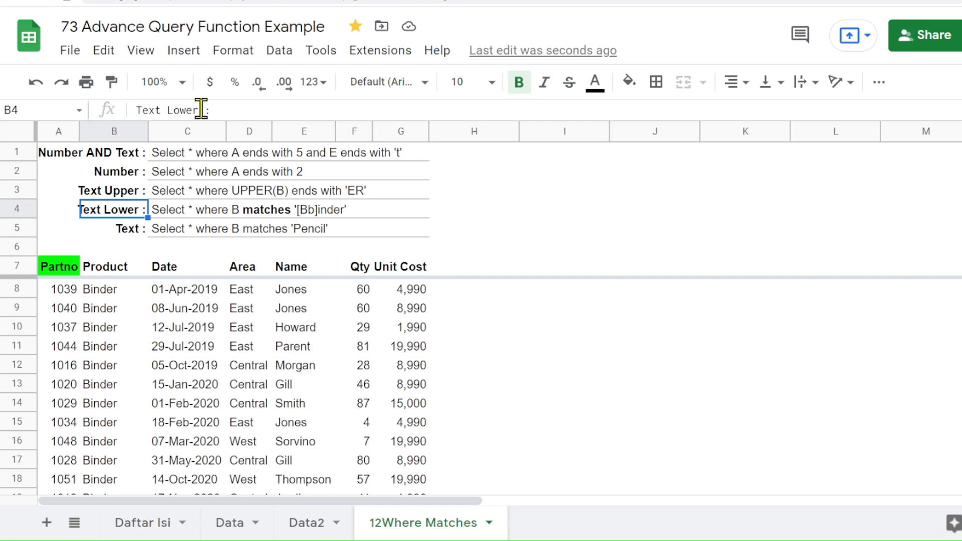
drag(200, 108, 86, 118)
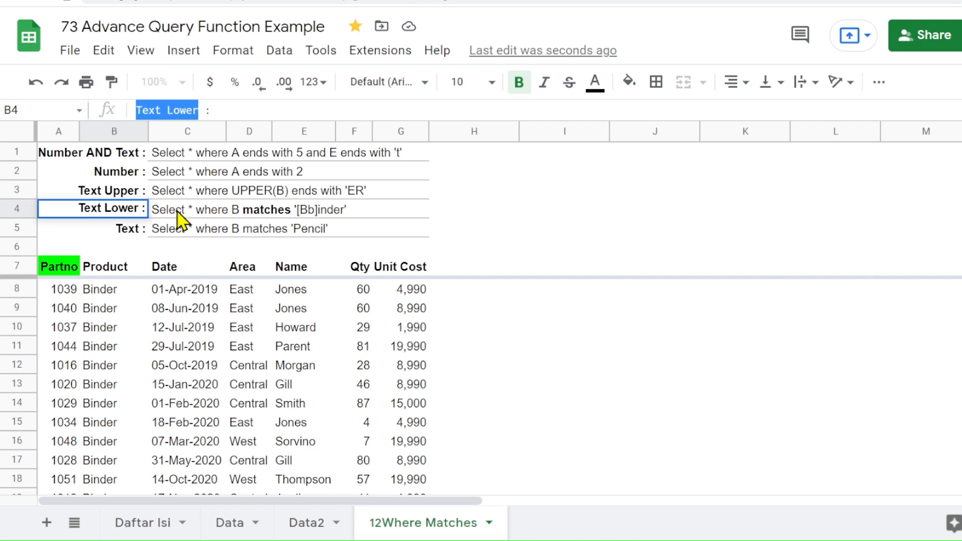
text(Regex)
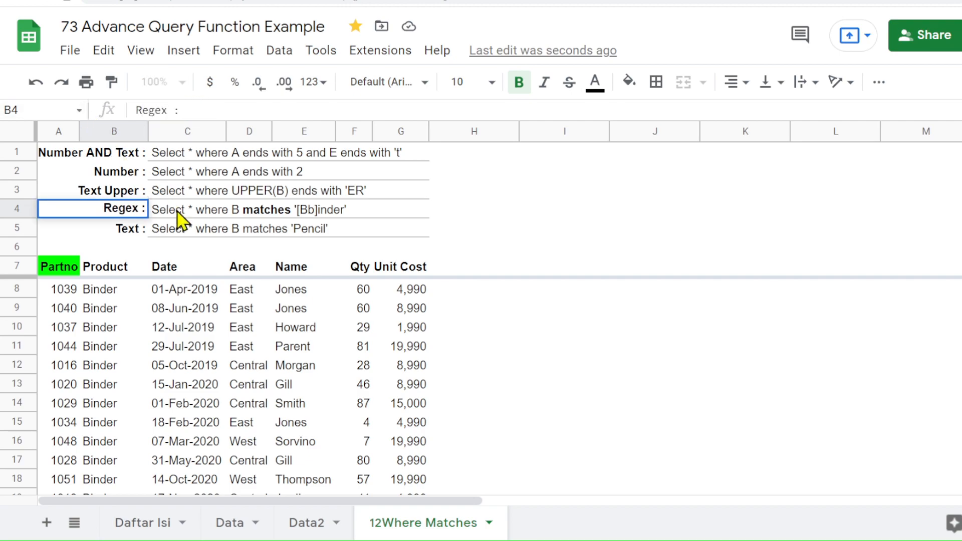
key(Return)
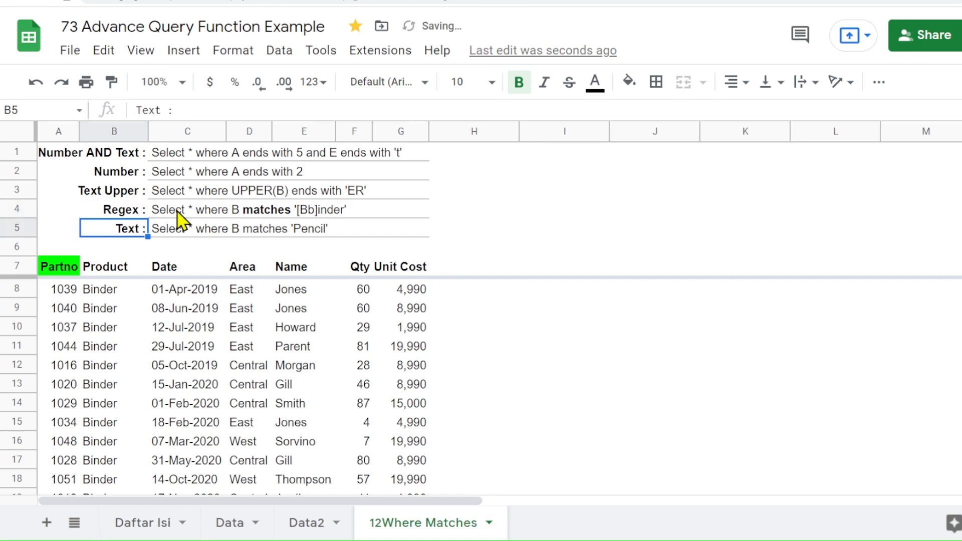
Step: Replace "Text Upper" by "Regex" in the label in cell B3
click(168, 194)
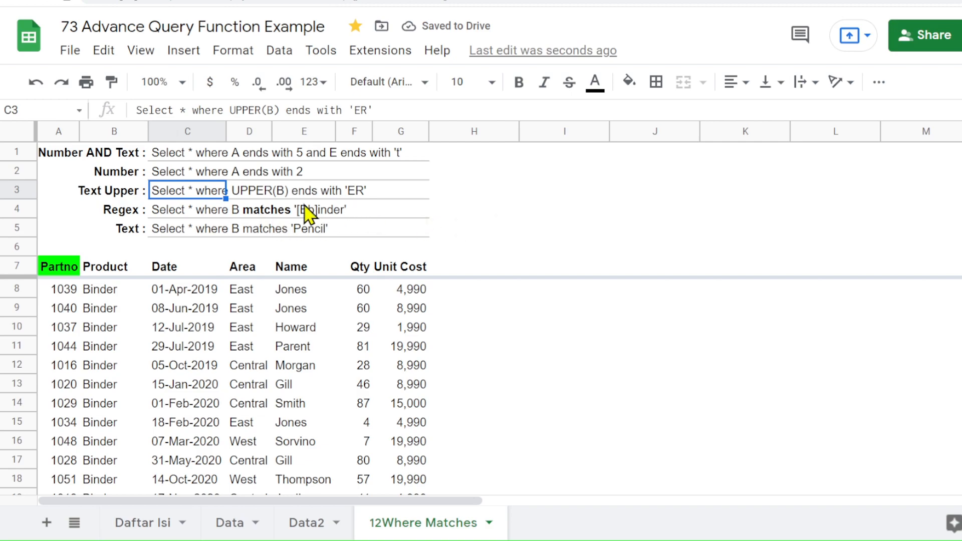
click(106, 195)
drag(136, 111, 199, 110)
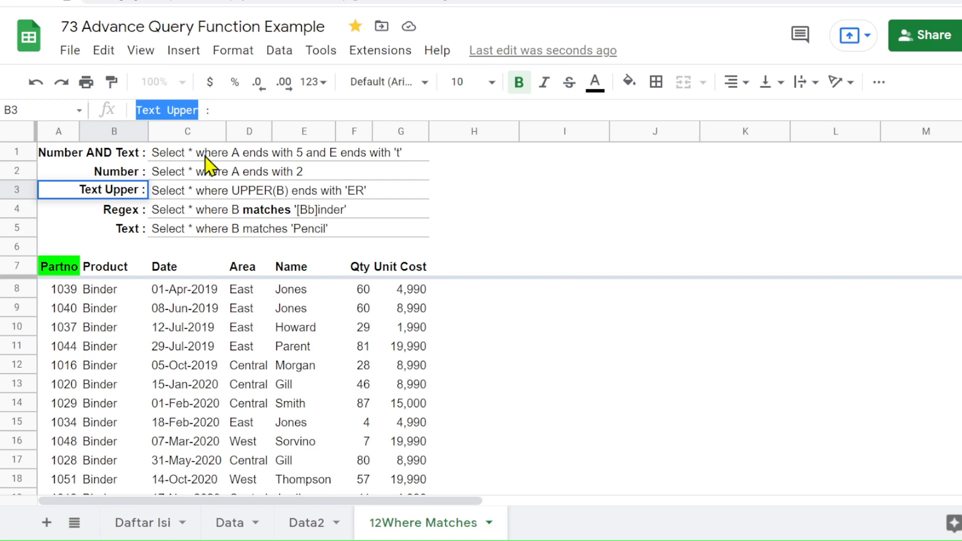
text(Regex)
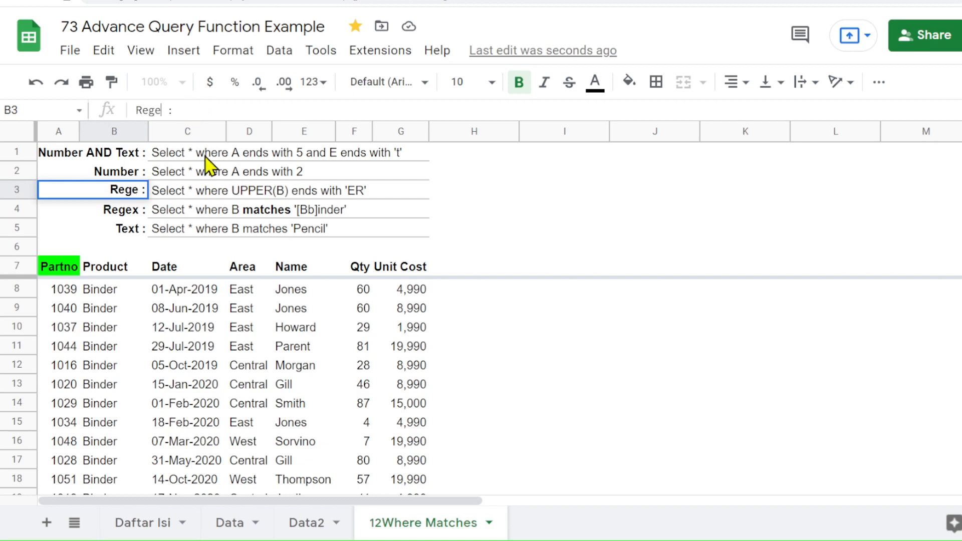
Step: Extend the label in B4 to "Regex (lower/upper) :" and widen column B to make room for it
click(123, 214)
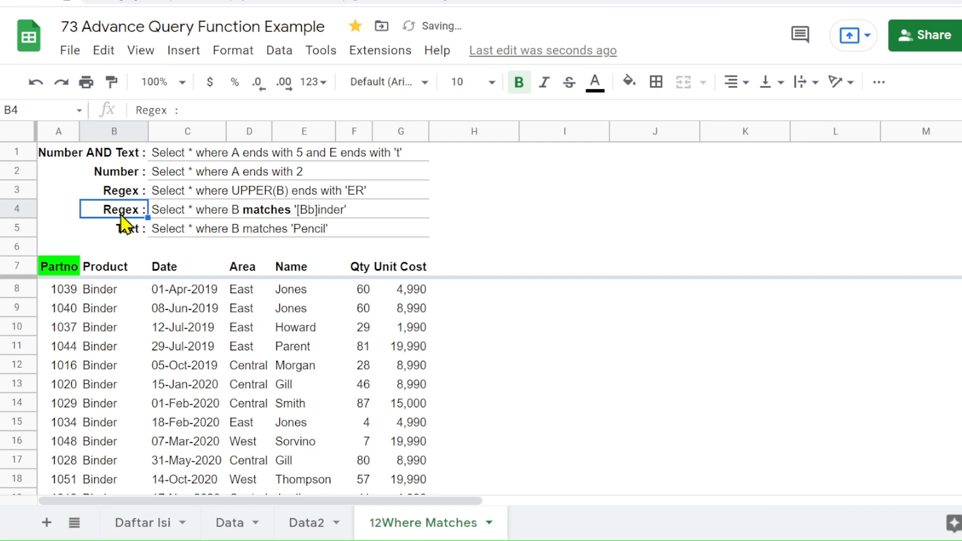
click(167, 110)
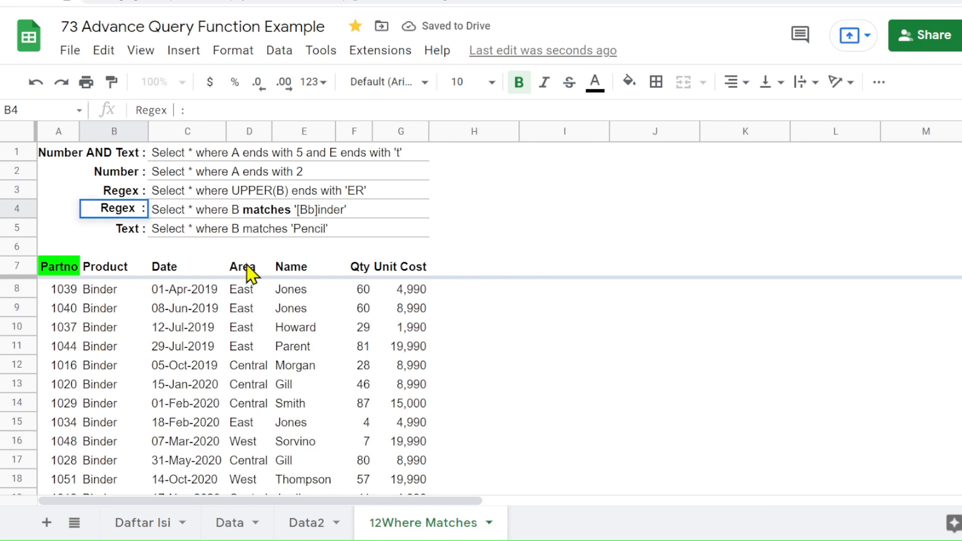
text(()
text(lower)
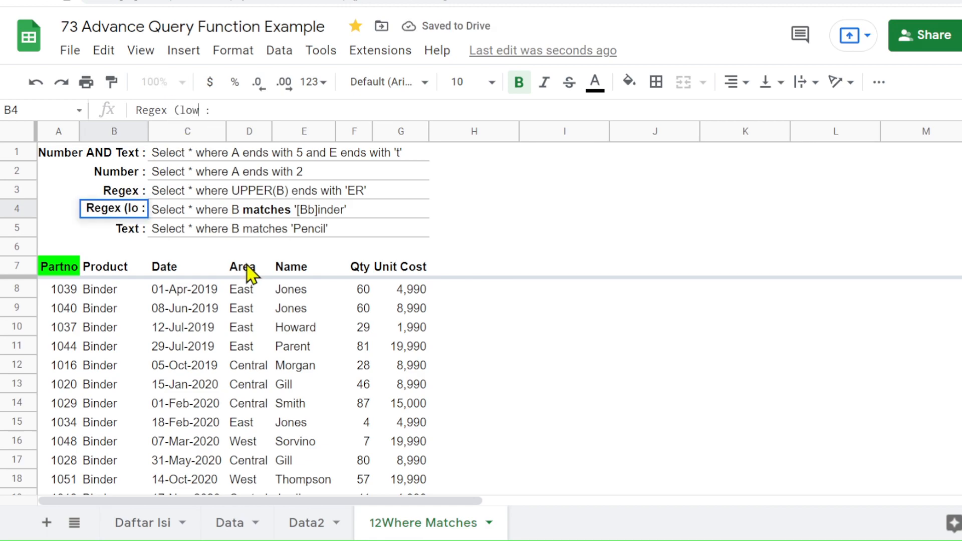
text(/upper))
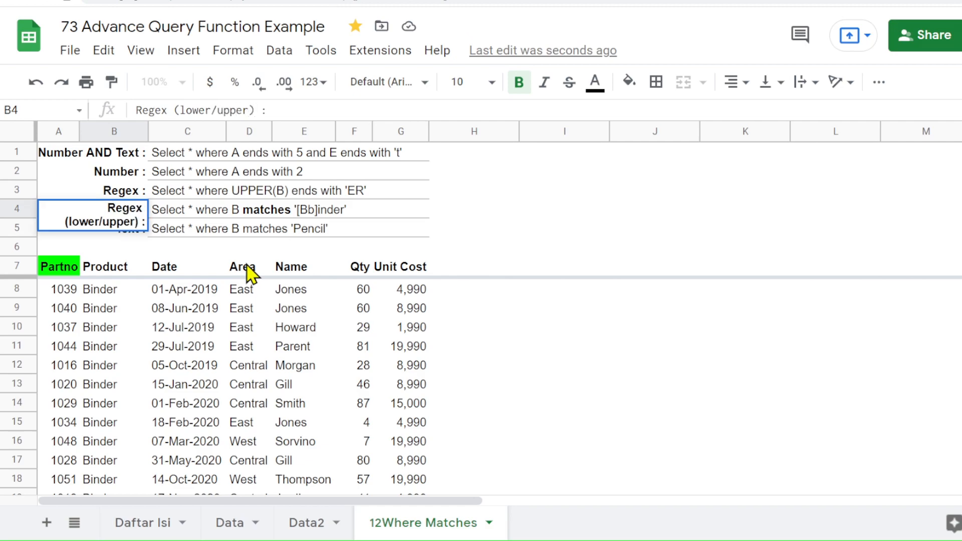
click(606, 249)
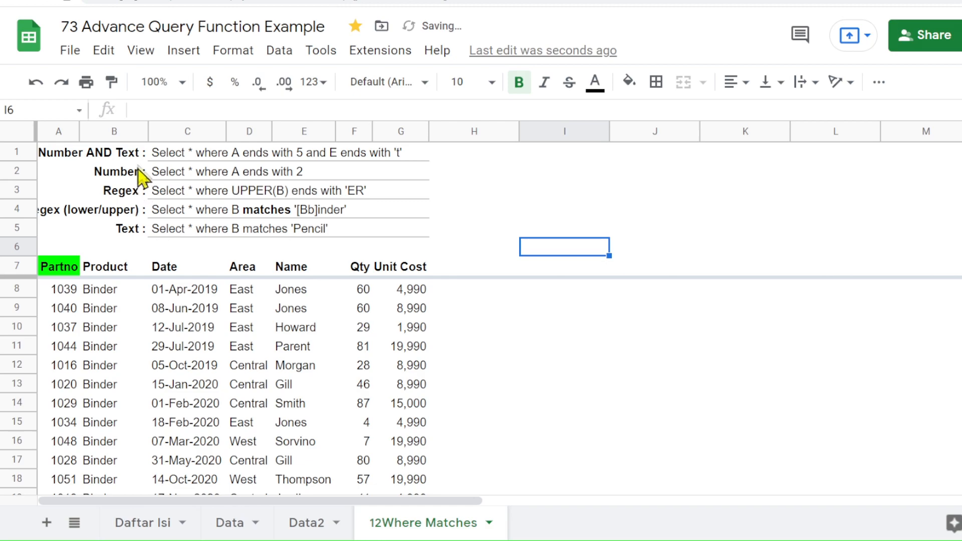
click(78, 215)
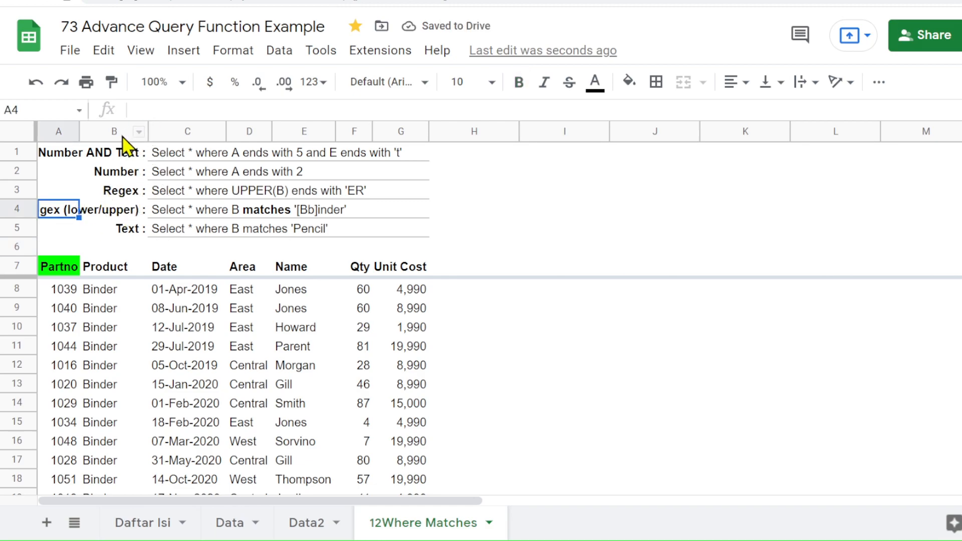
drag(149, 128, 190, 128)
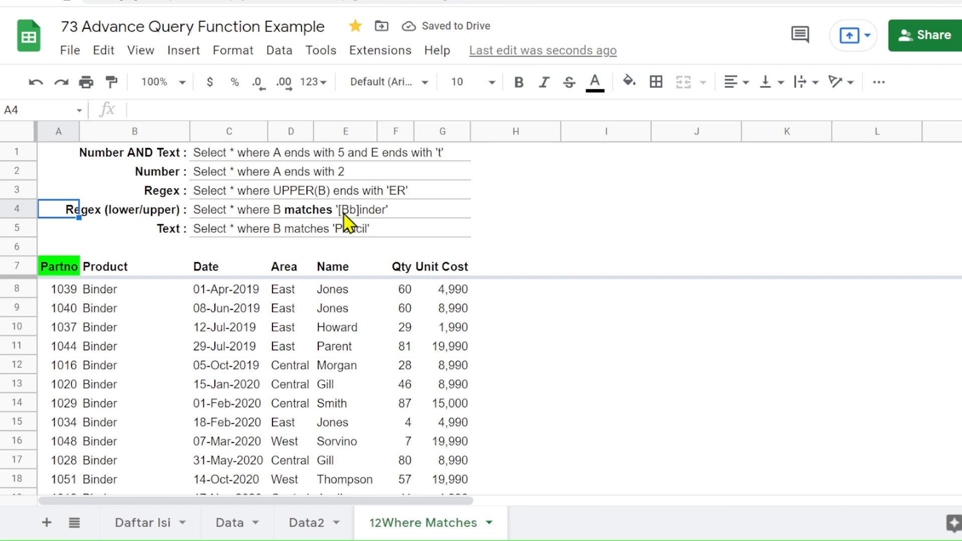
Step: Change the Regex query in C3 to "Select * where B matches '.*er'"
click(253, 190)
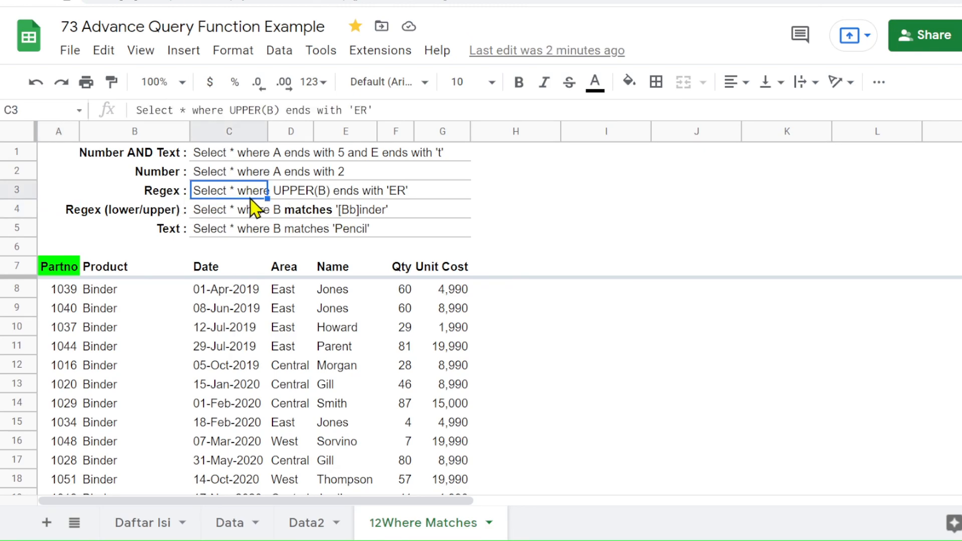
drag(231, 110, 347, 109)
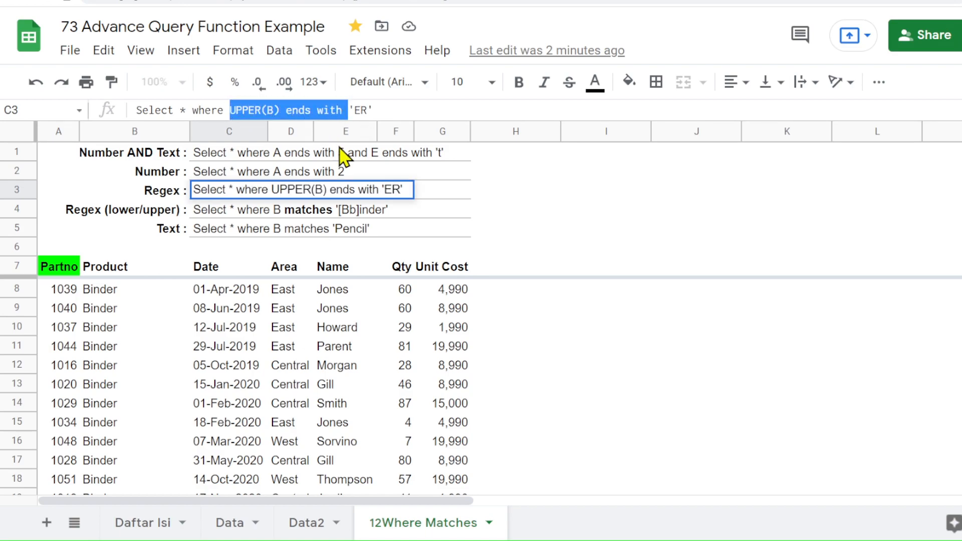
text(B)
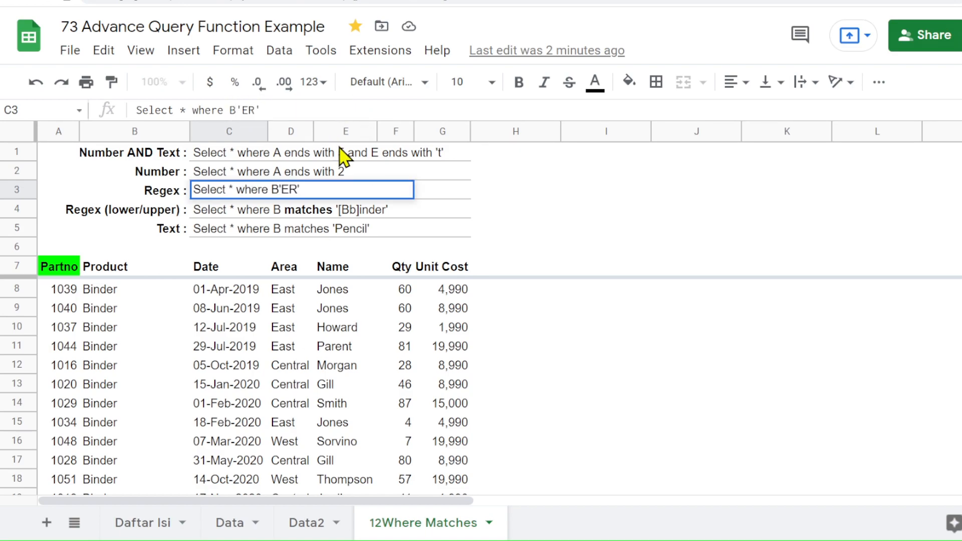
text( matches)
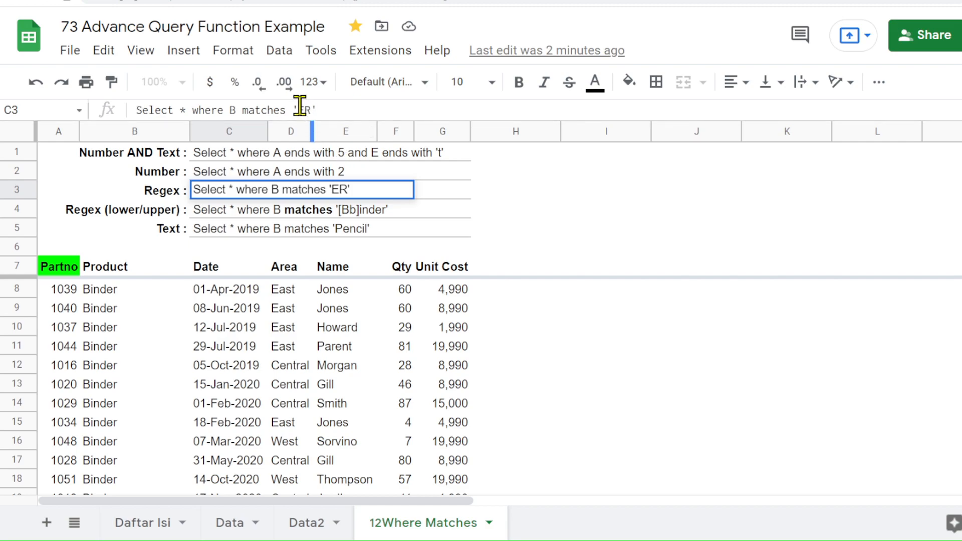
drag(298, 108, 308, 106)
text(.*er)
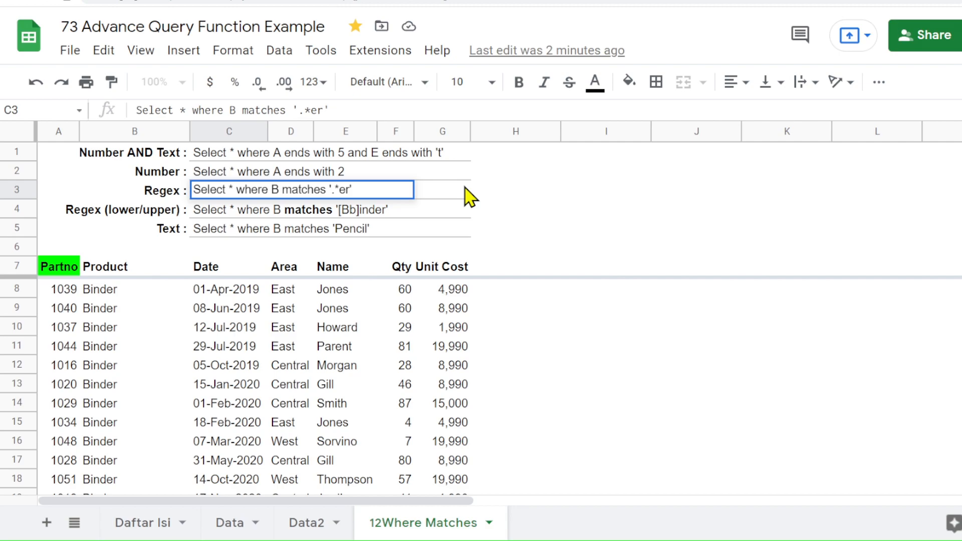
key(Return)
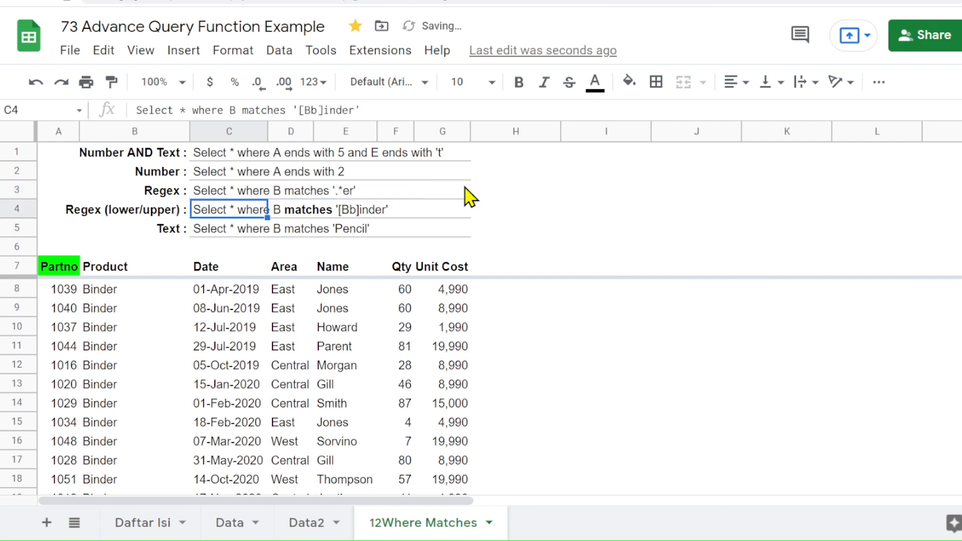
click(211, 192)
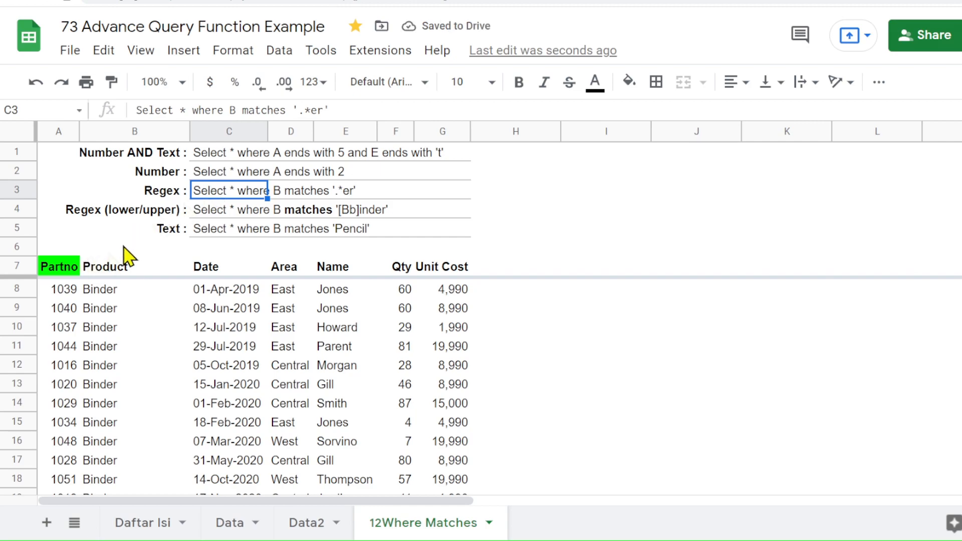
Step: Change the Regex query in C3 to "Select * where B matches '.*er.'"
click(59, 270)
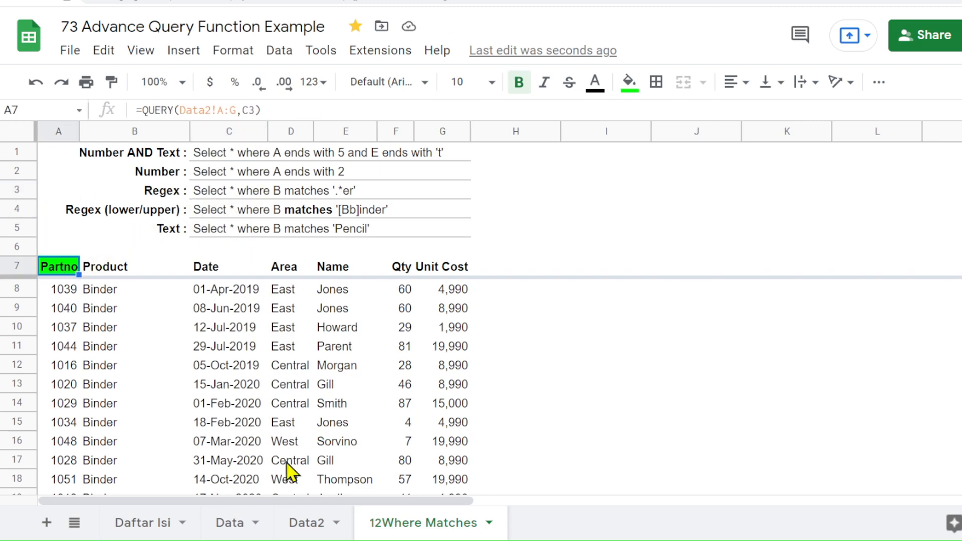
click(211, 191)
click(324, 110)
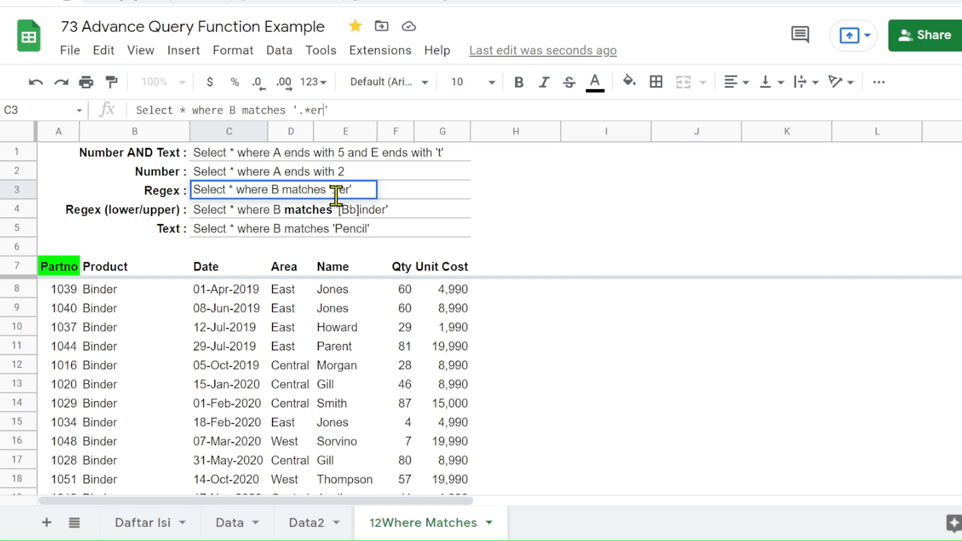
key(Return)
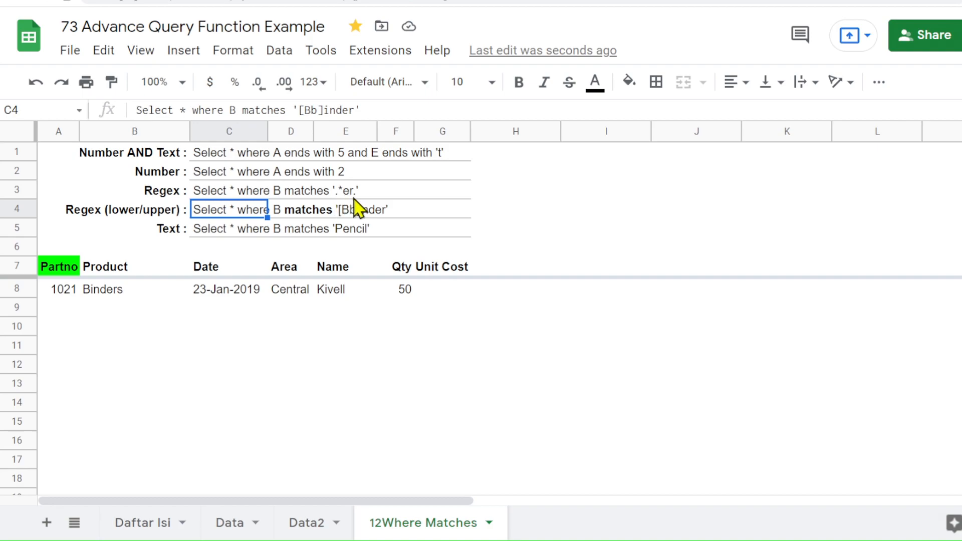
Step: Change the Regex query in C3 to "Select * where B matches '.*cil'" and look through all the returned rows
click(203, 194)
drag(311, 110, 326, 110)
key(BackSpace)
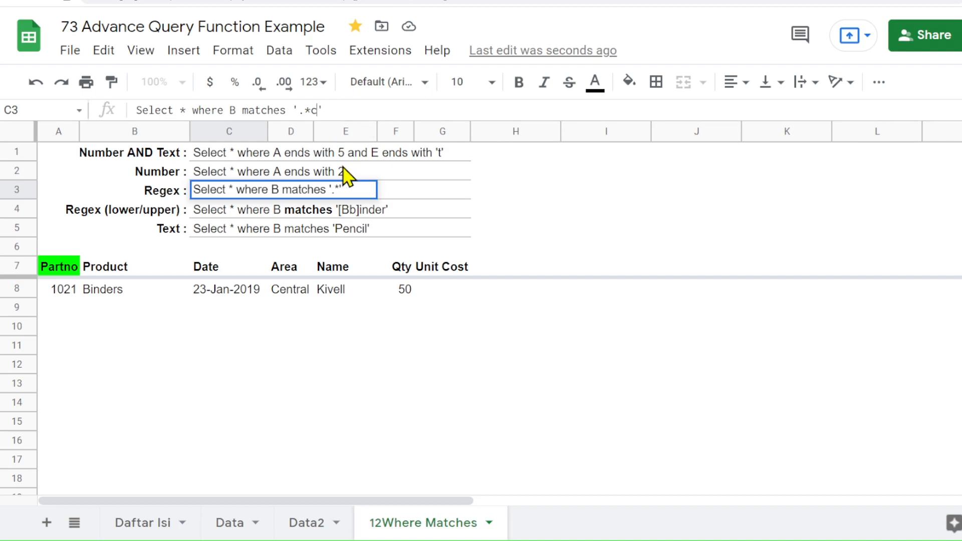
key(Return)
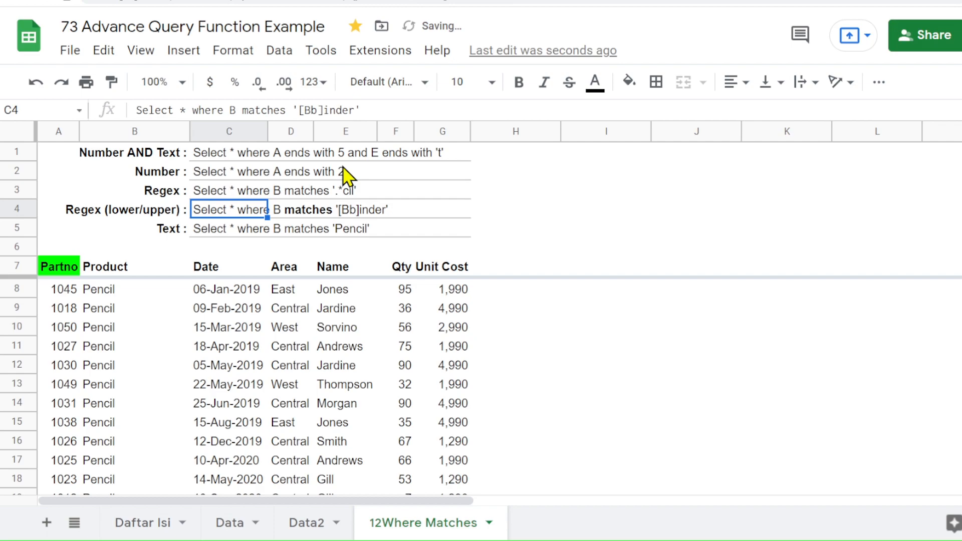
scroll(94, 371, down, 4)
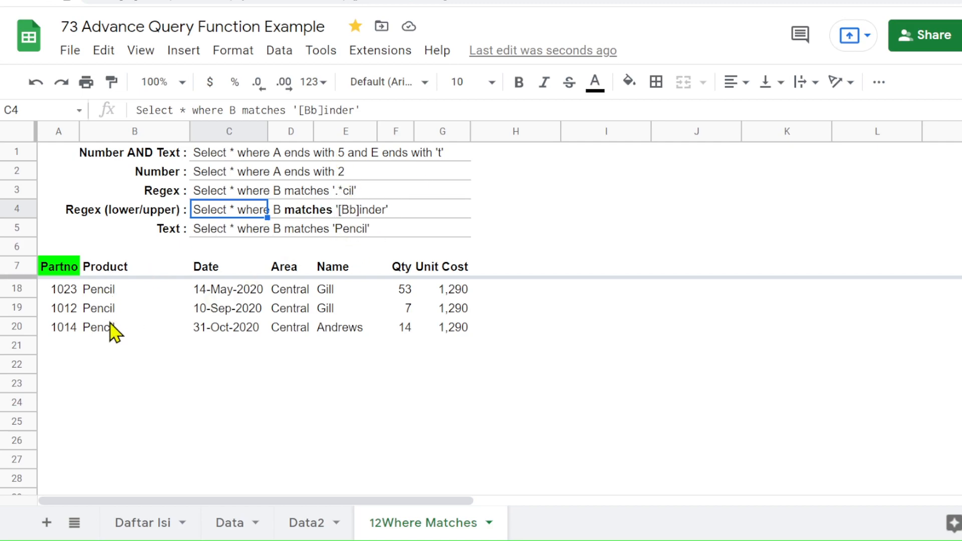
scroll(111, 329, up, 3)
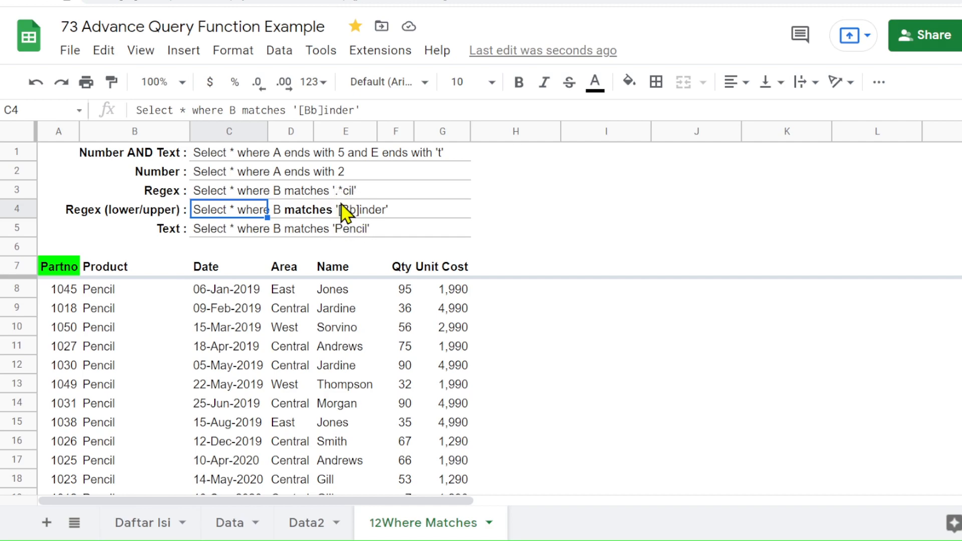
Step: Replace "ends with" by "matches" in the Number query in C2
click(216, 176)
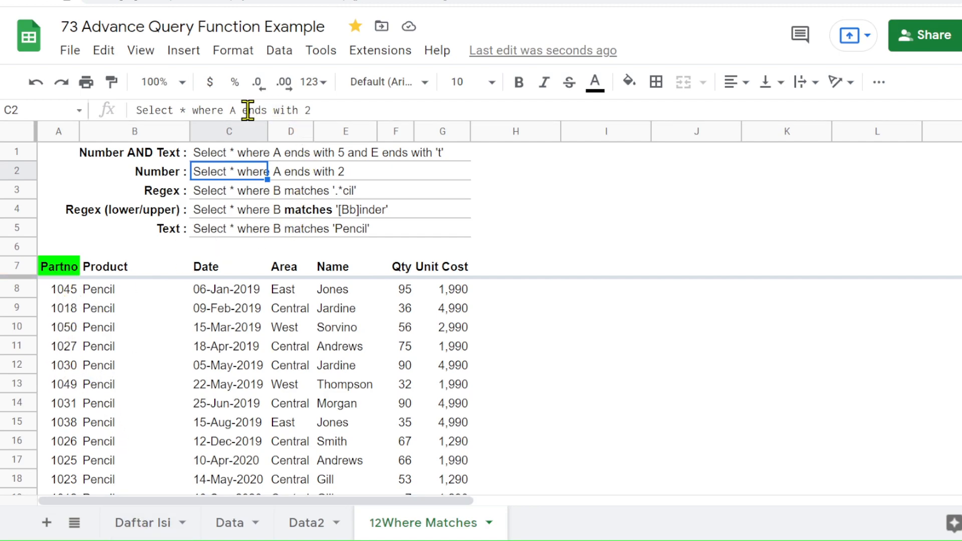
drag(242, 110, 298, 111)
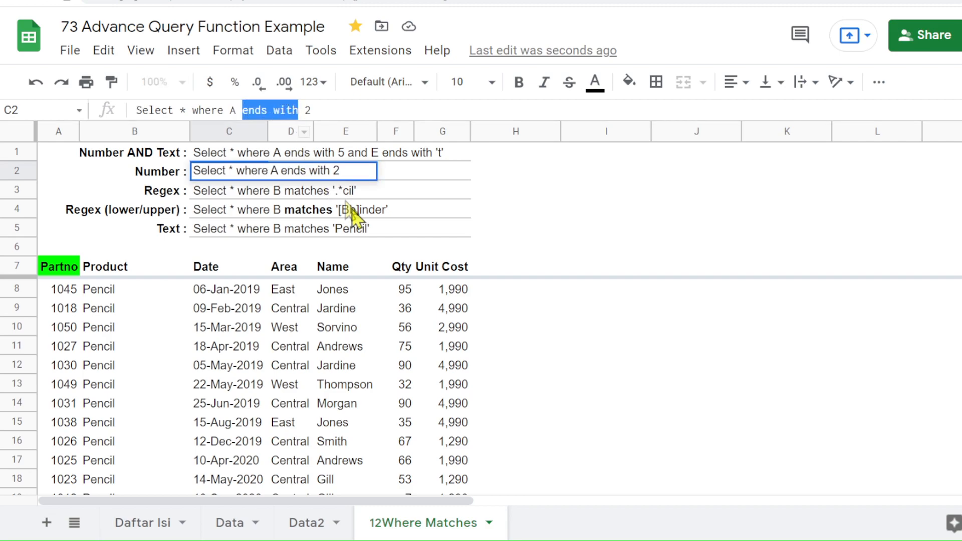
text(match)
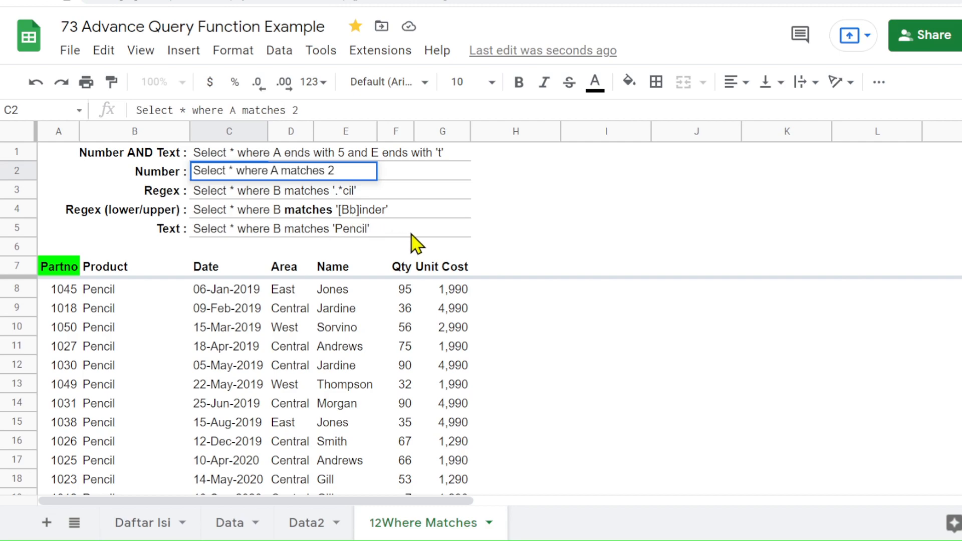
key(Return)
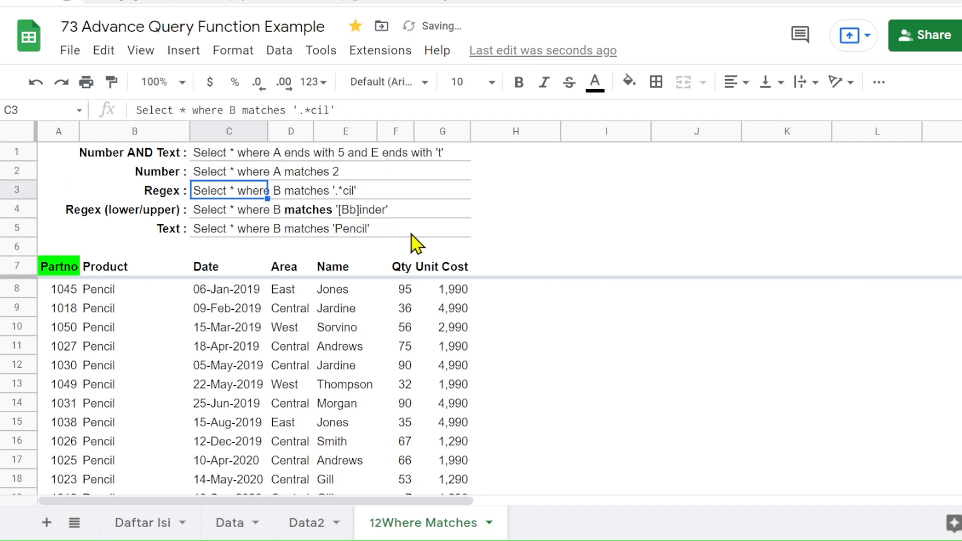
Step: Point the QUERY formula in A7 to the Number query in C2
click(59, 266)
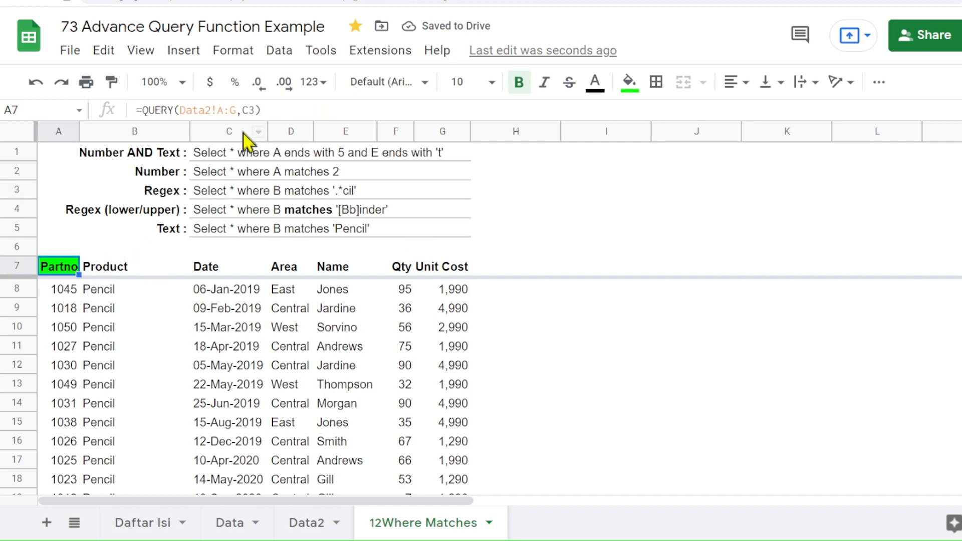
drag(248, 110, 255, 110)
text(2)
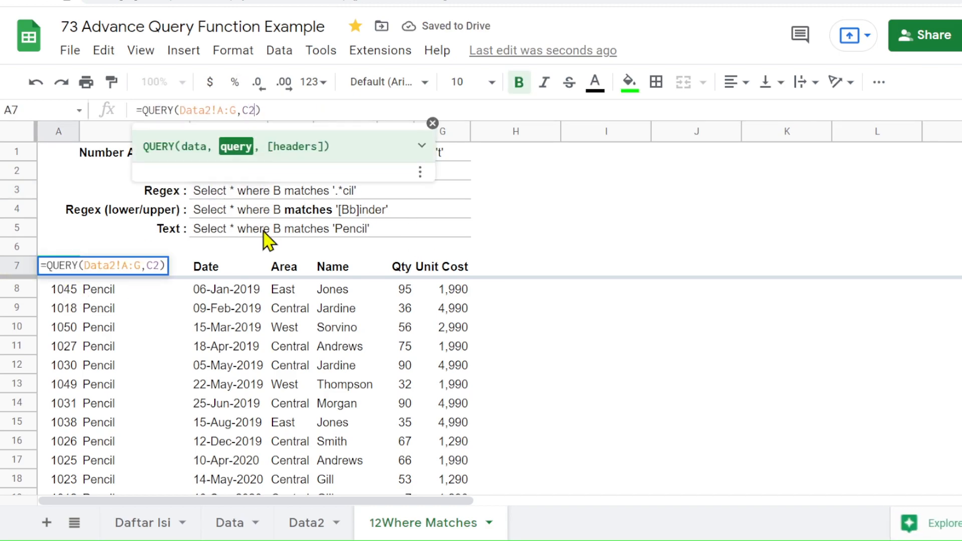
key(Return)
click(60, 270)
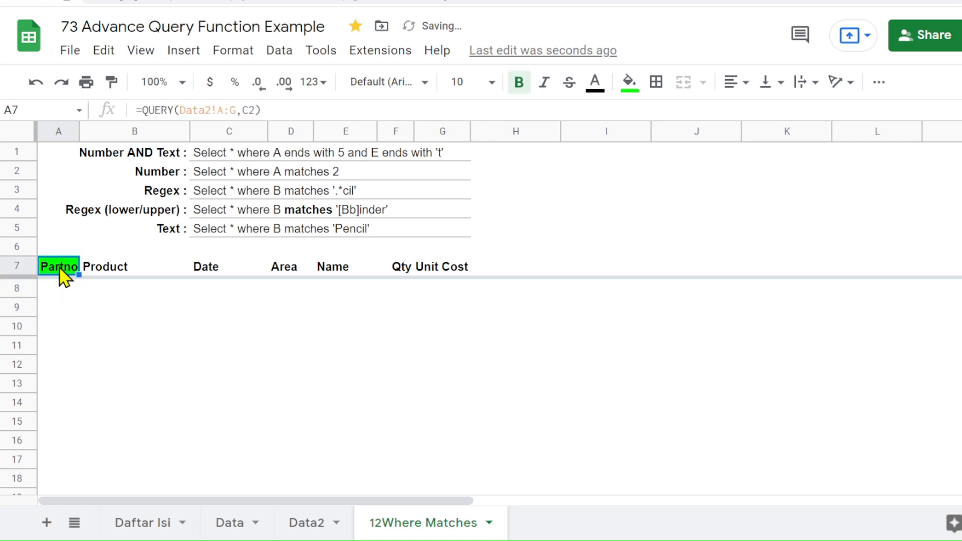
Step: Set the part number in the C2 query to 1032
click(209, 174)
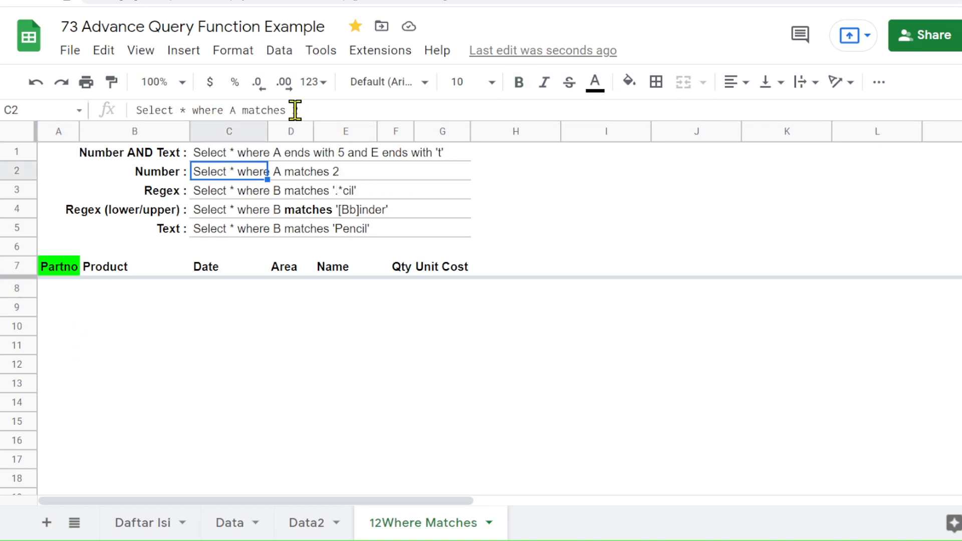
drag(292, 109, 339, 110)
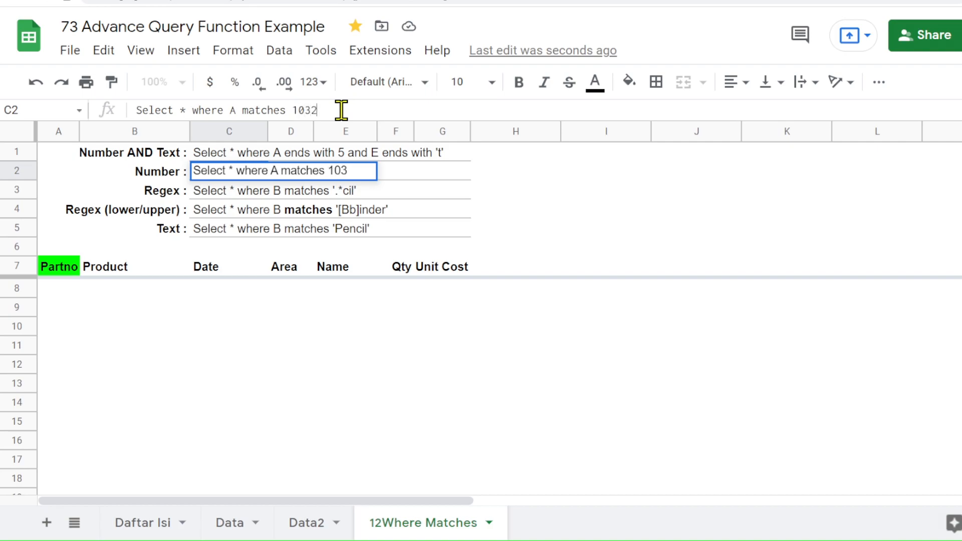
key(Return)
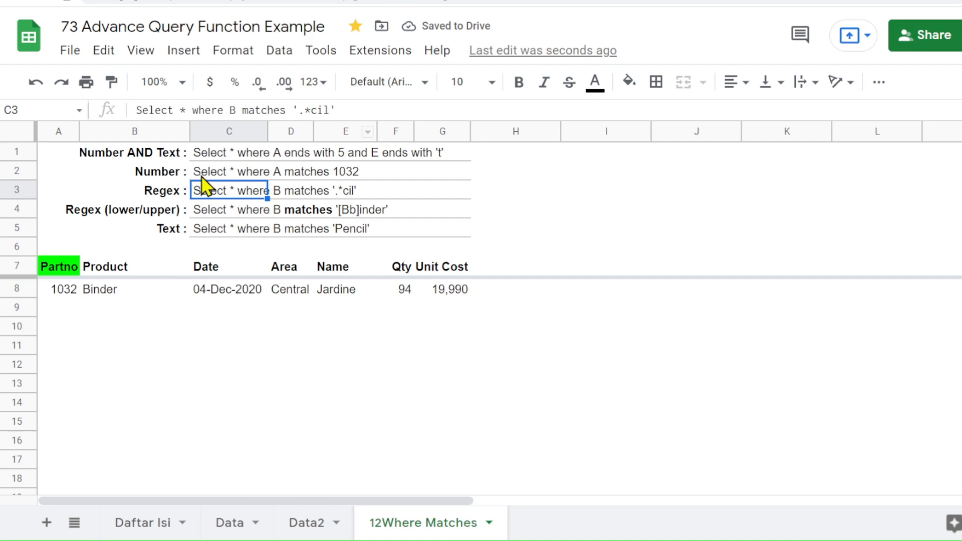
Step: Change the Number query in C2 to "Select * where A matches 1043"
click(240, 170)
drag(304, 110, 345, 105)
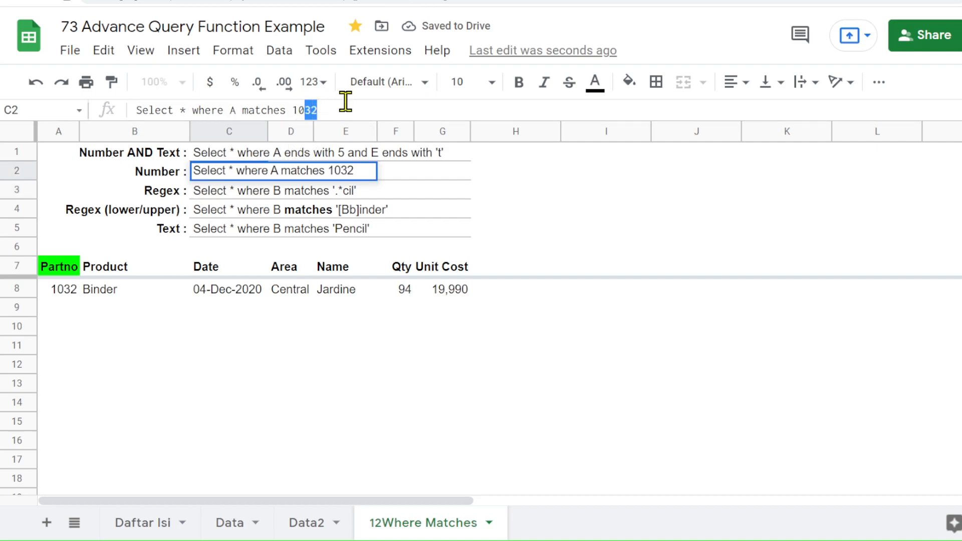
text(4)
key(Return)
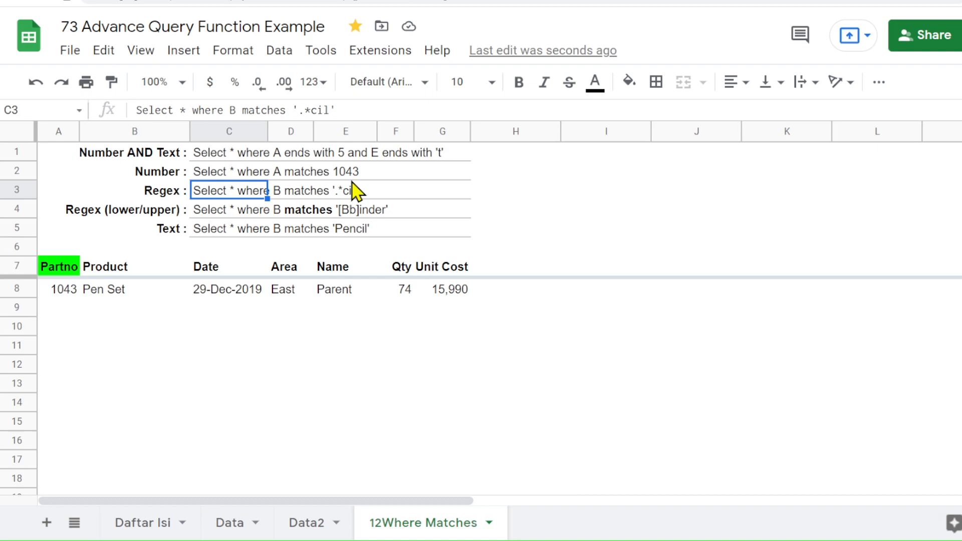
Step: Replace the second "ends with" by "matches" in the Number AND Text query in C1
key(Up)
key(Up)
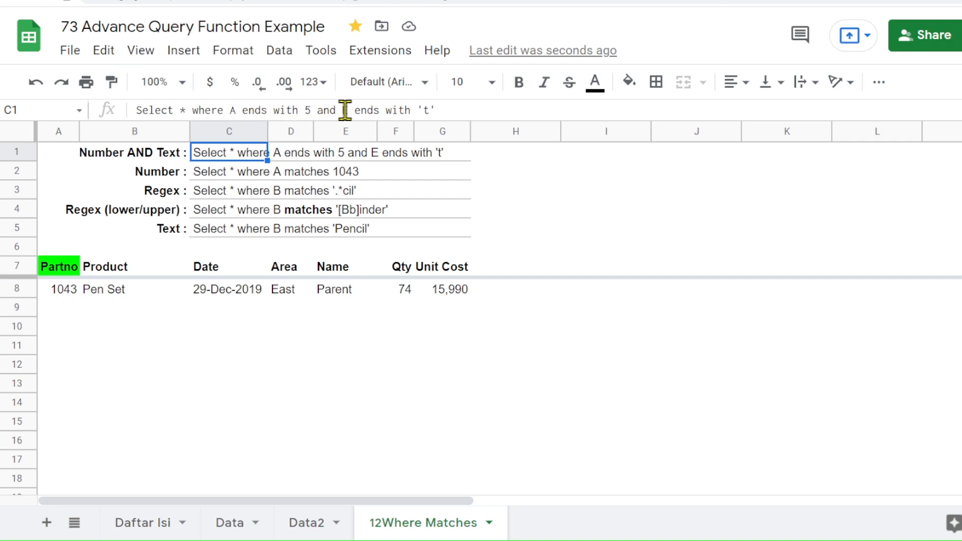
drag(355, 110, 410, 110)
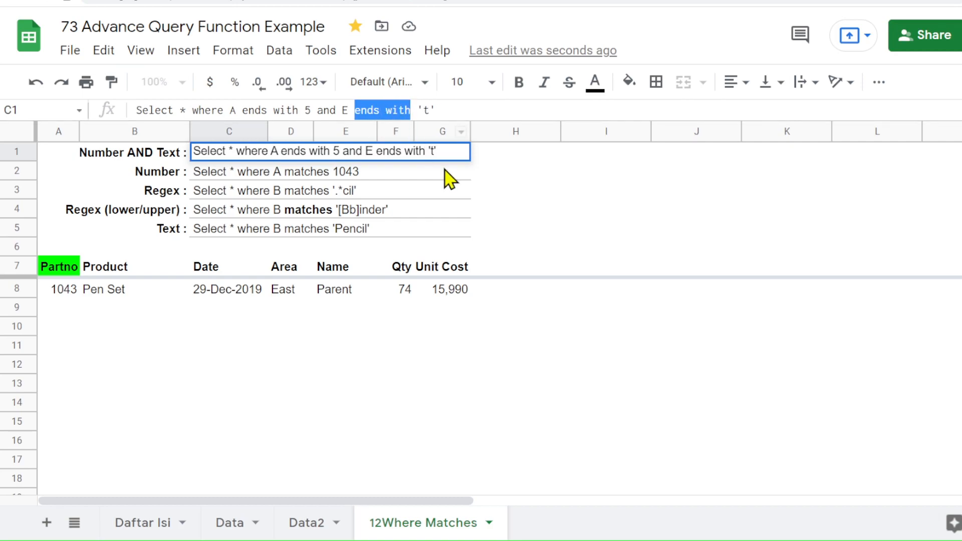
text(match)
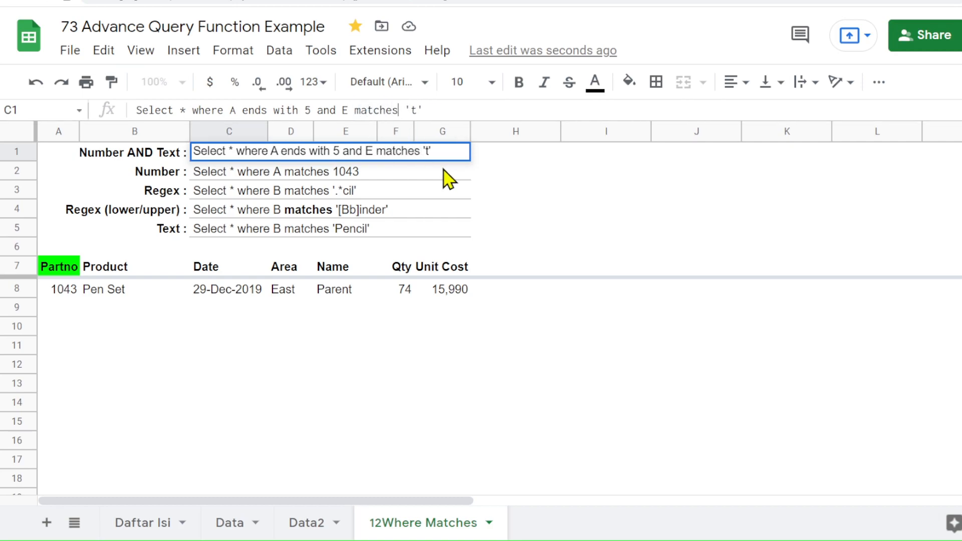
key(Return)
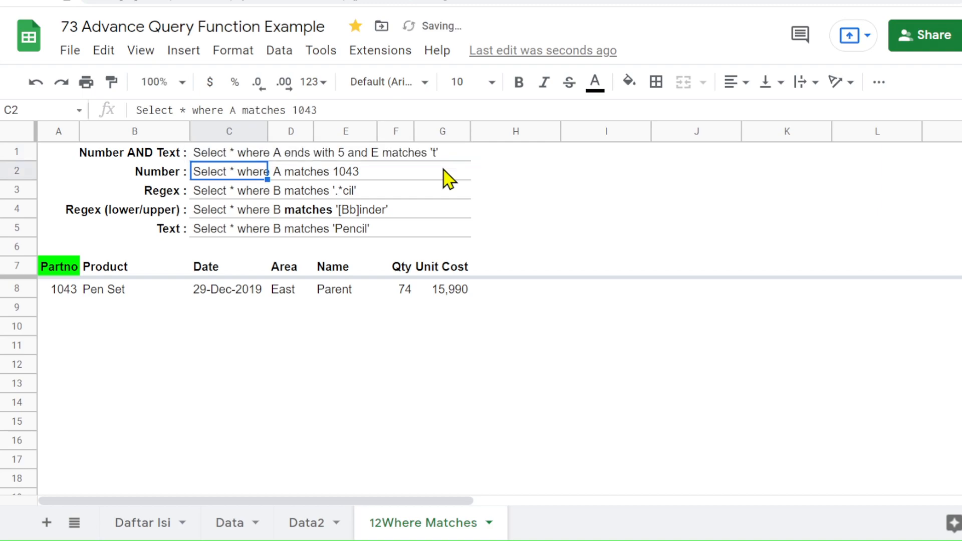
Step: Point the QUERY formula in A7 to the Number AND Text query in C1
click(209, 155)
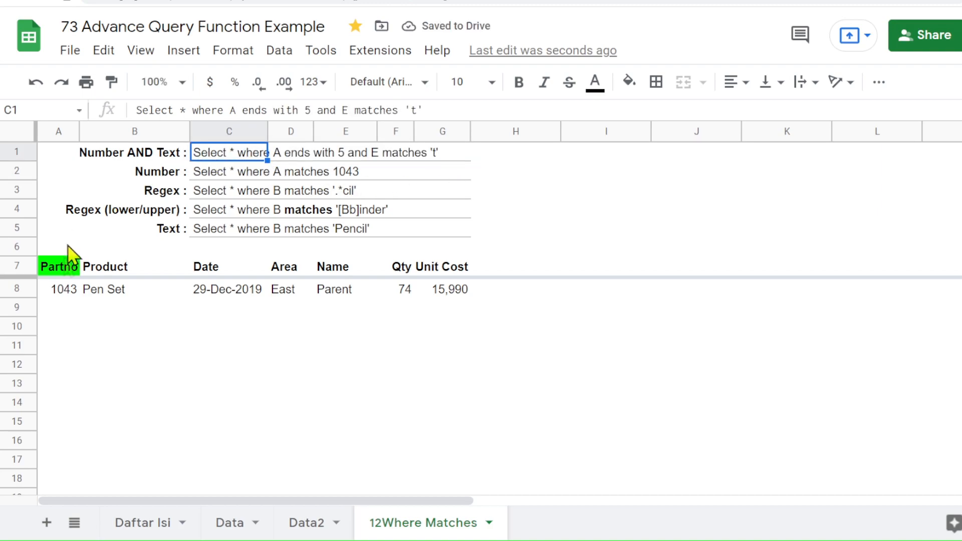
click(59, 276)
click(253, 111)
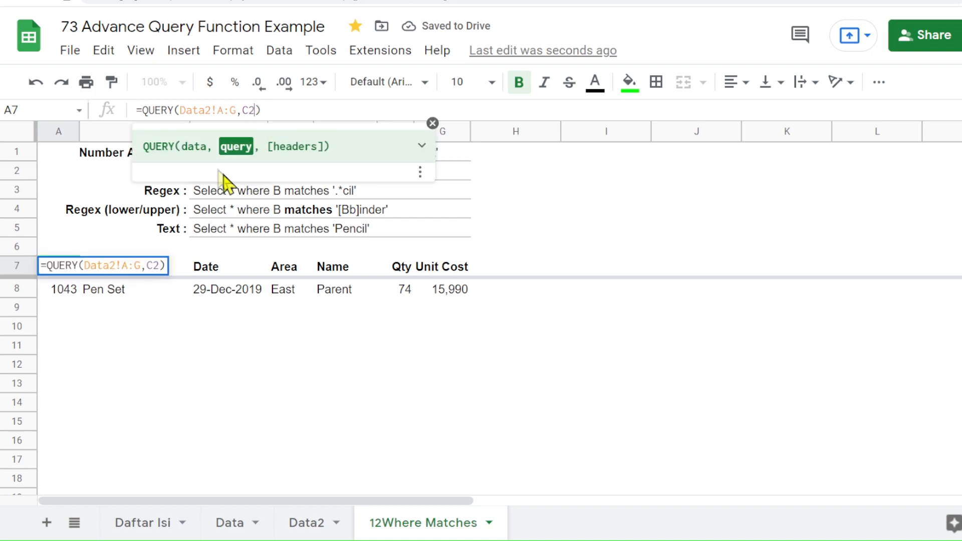
key(Return)
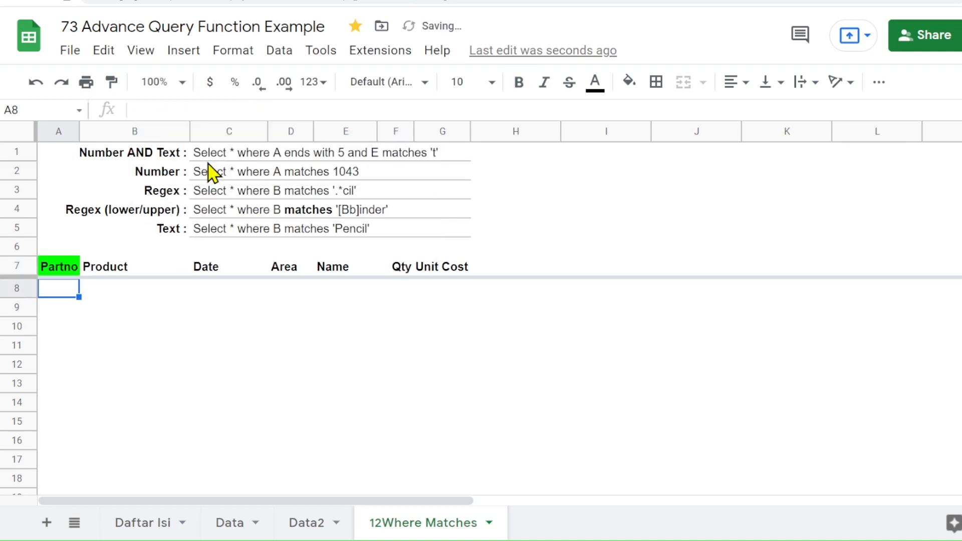
click(59, 270)
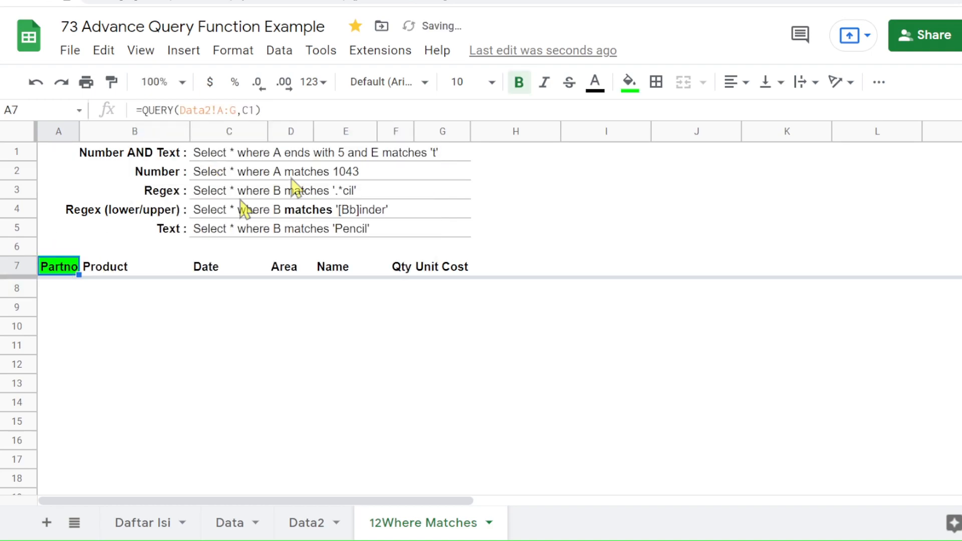
Step: Replace the text criterion 't' by 'East' in the C1 query
click(196, 156)
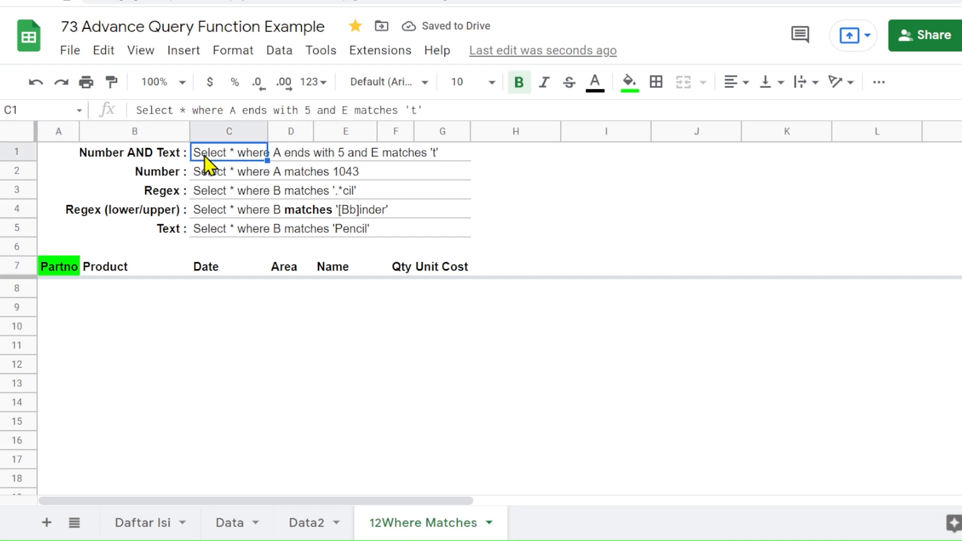
double_click(413, 109)
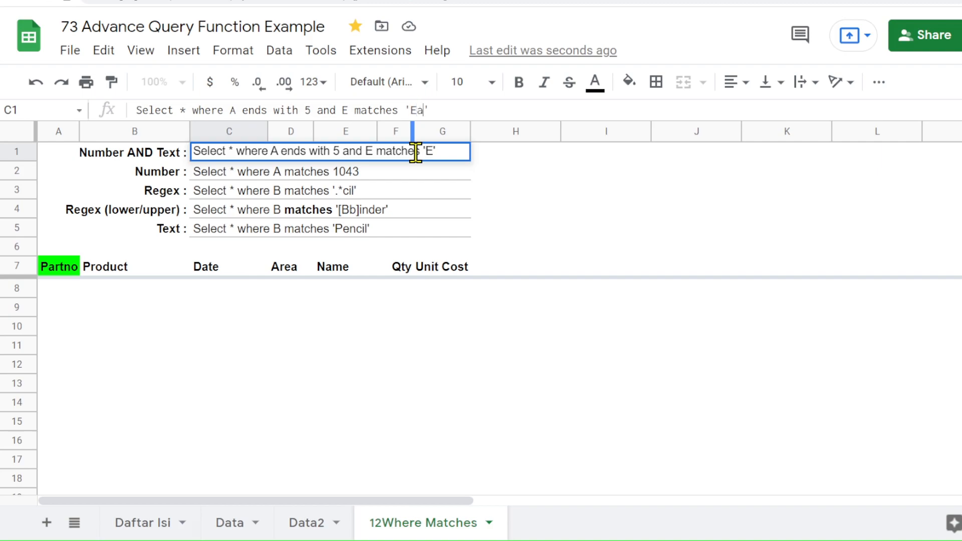
key(Return)
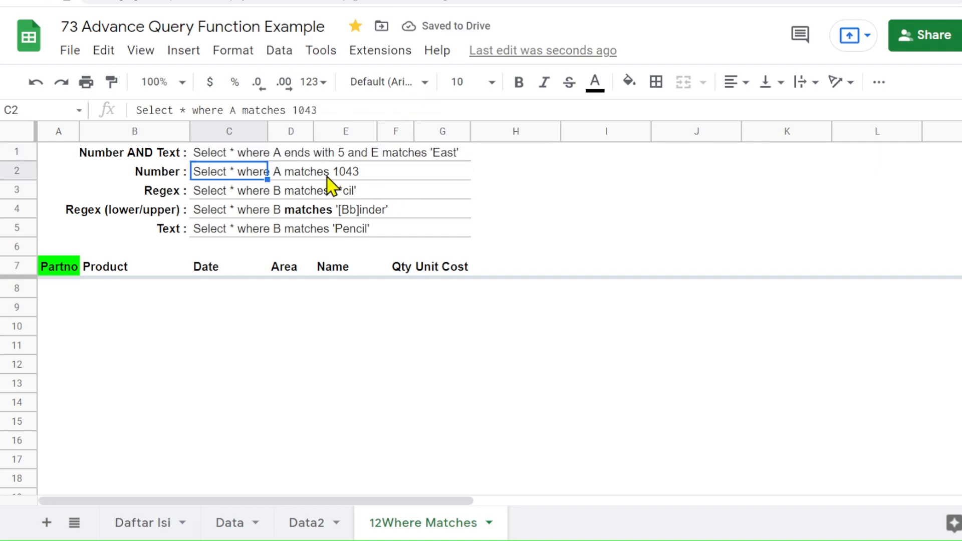
Step: Check in Data2 which column holds the area, and change column E to D in the C1 query's text condition
click(210, 155)
click(311, 522)
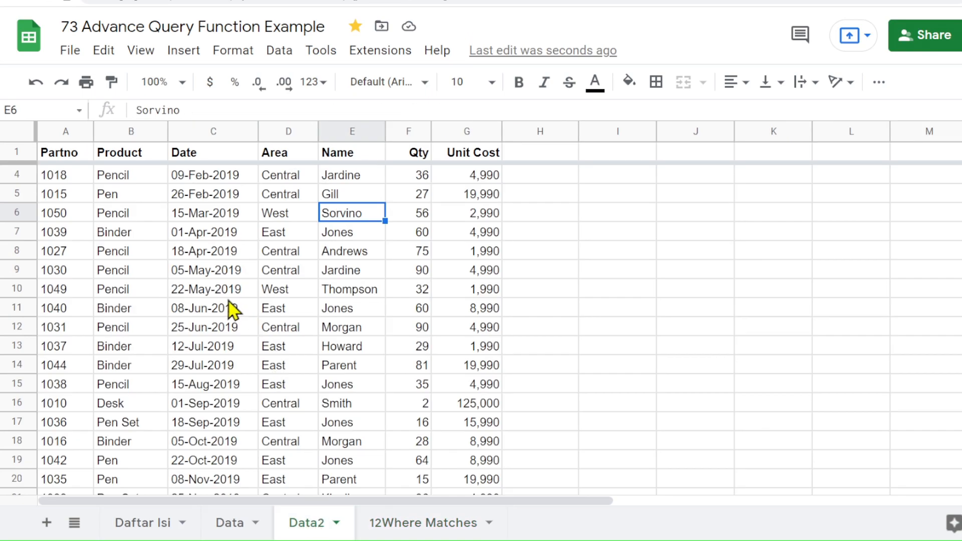
click(414, 522)
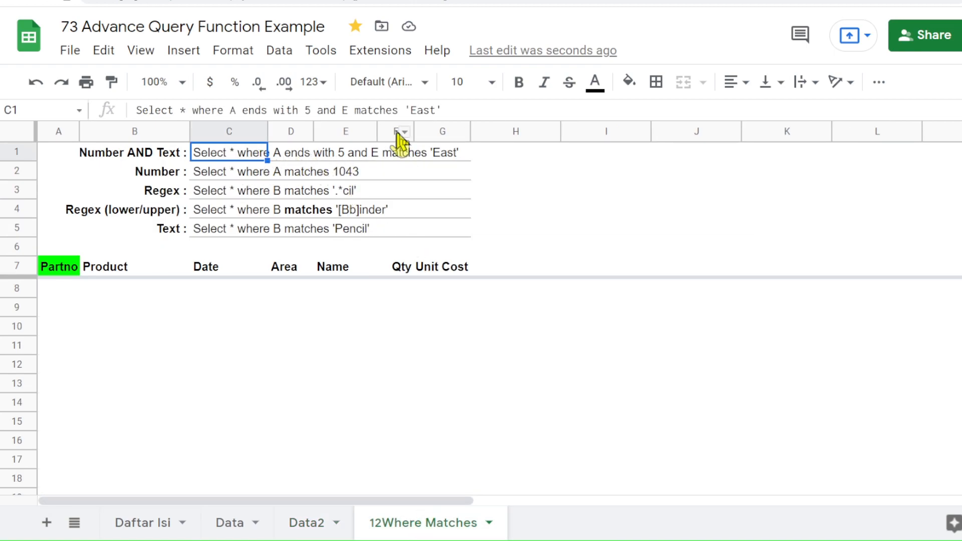
double_click(344, 110)
text(D)
key(Return)
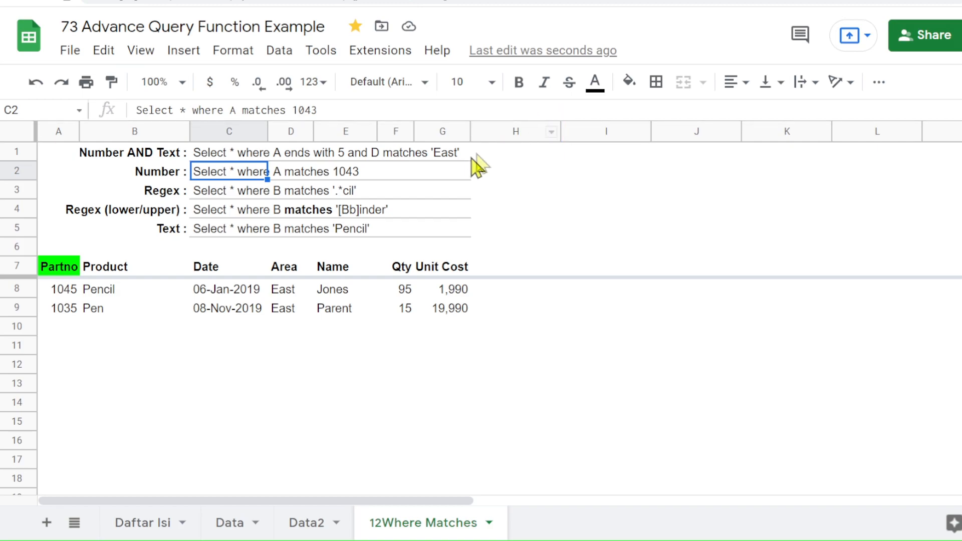
Step: Change the Number AND Text query in C1 to "Select * where A ends with 5 and D matches '.*al'"
click(228, 155)
drag(413, 109, 436, 109)
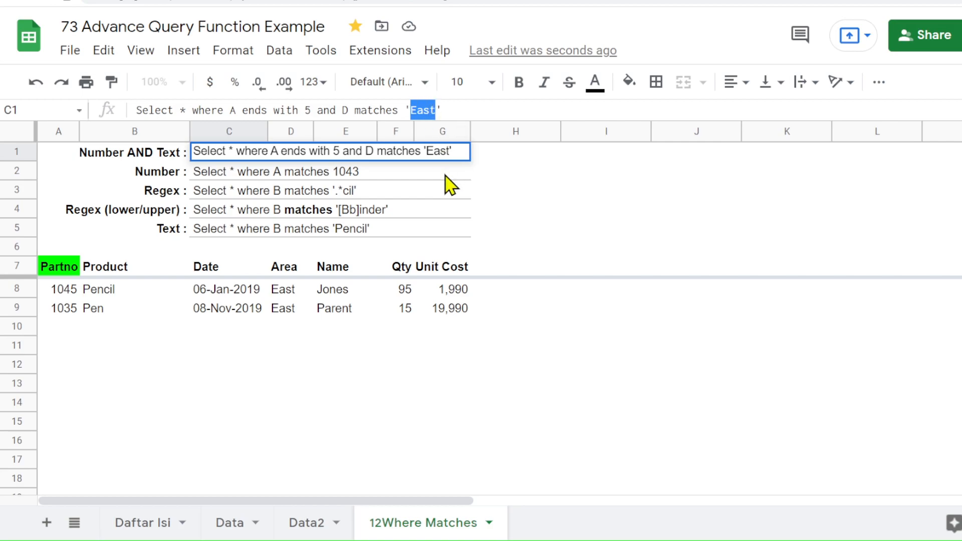
text(.)
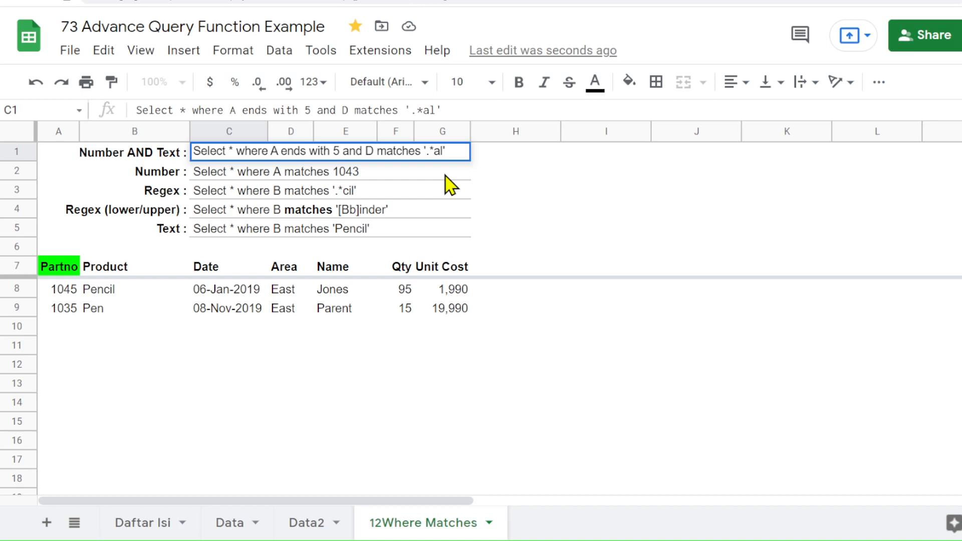
text(*al)
key(Return)
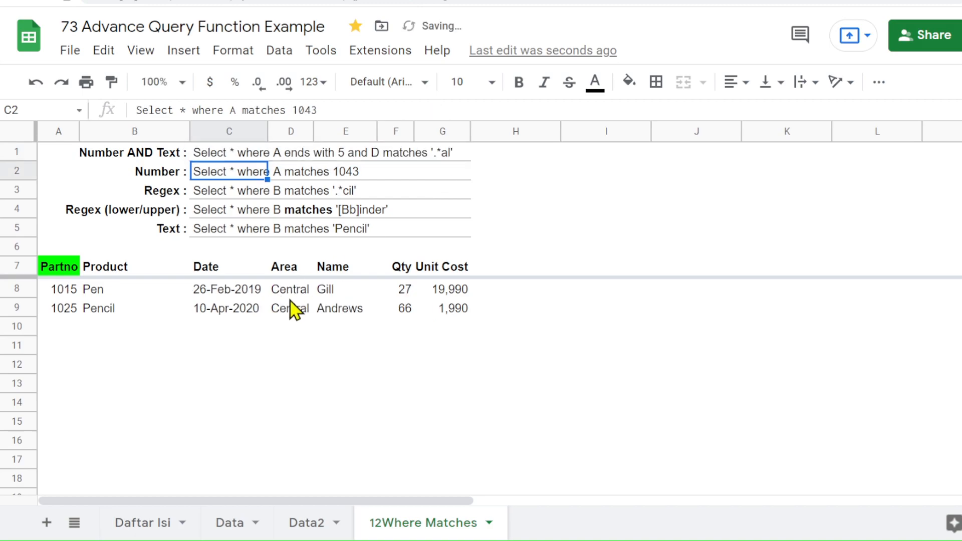